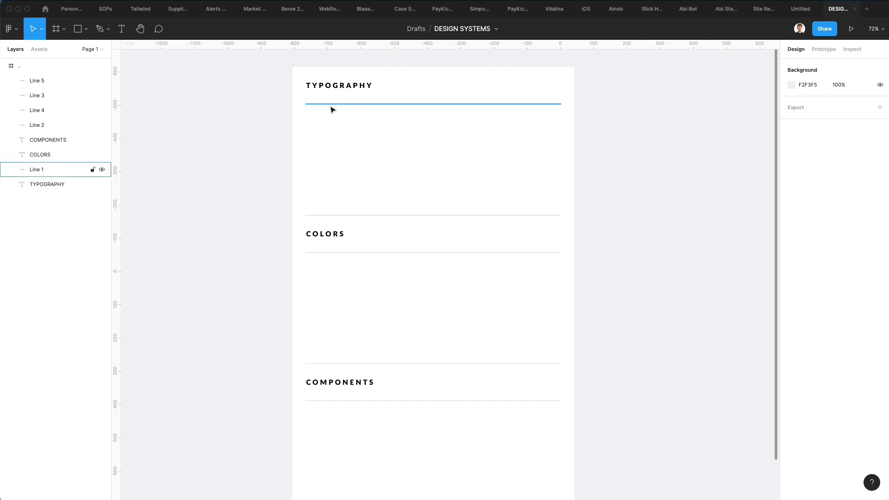
Add a text layer reading "HEADING 1" below the divider line in the Typography section
scroll(332, 110, up, 3)
scroll(331, 109, up, 5)
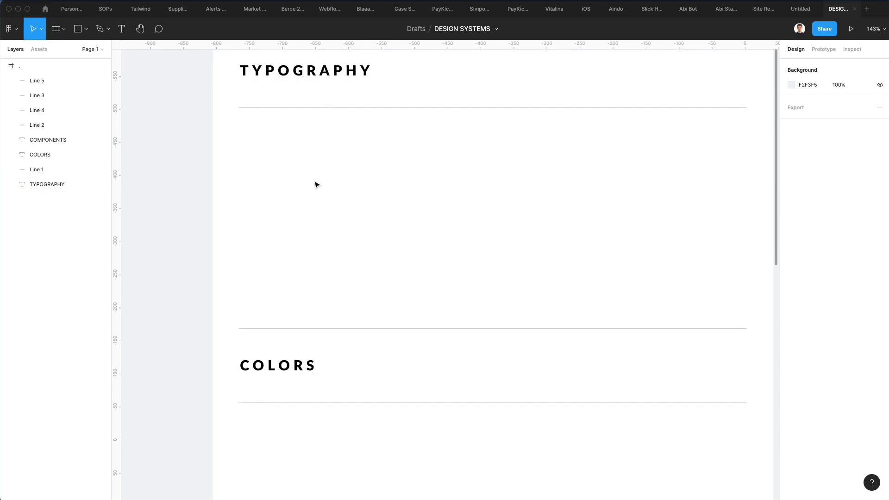
scroll(316, 186, up, 2)
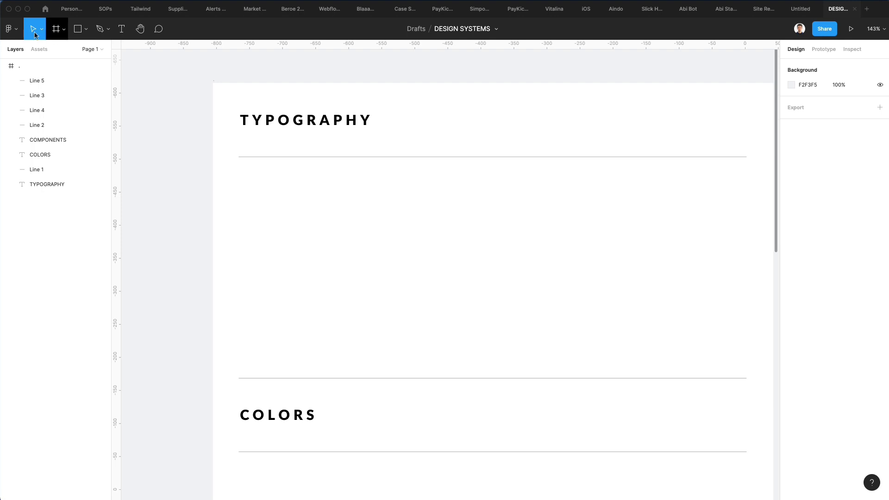
click(122, 31)
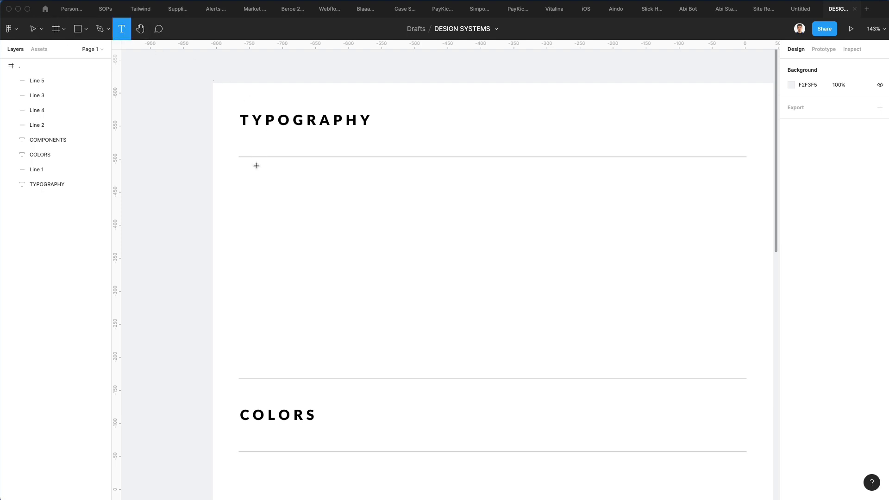
click(247, 187)
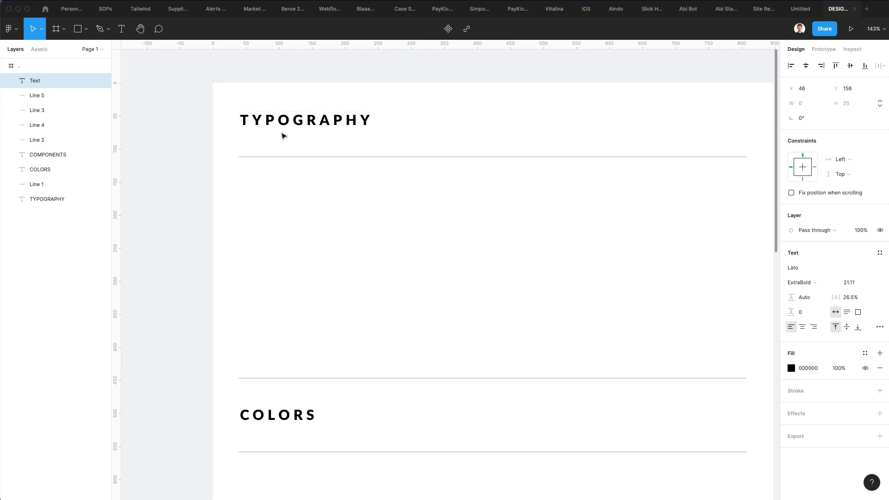
text(HEADING)
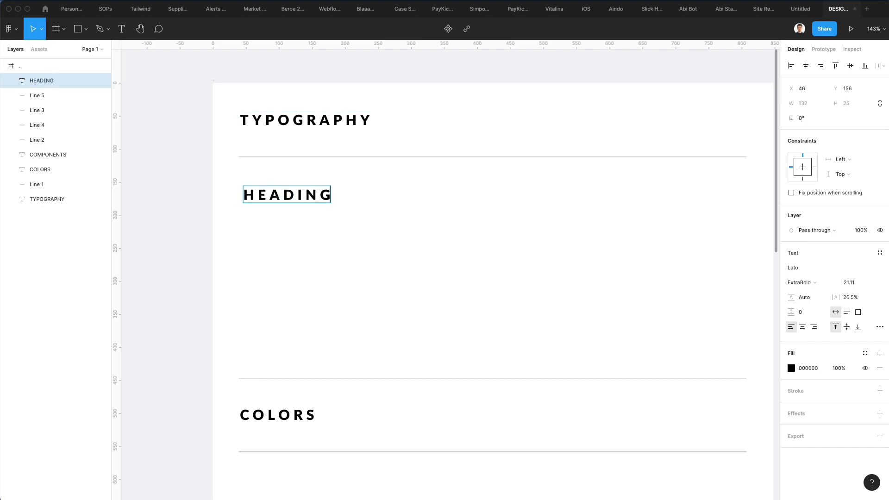
text(S)
key(BackSpace)
text(1)
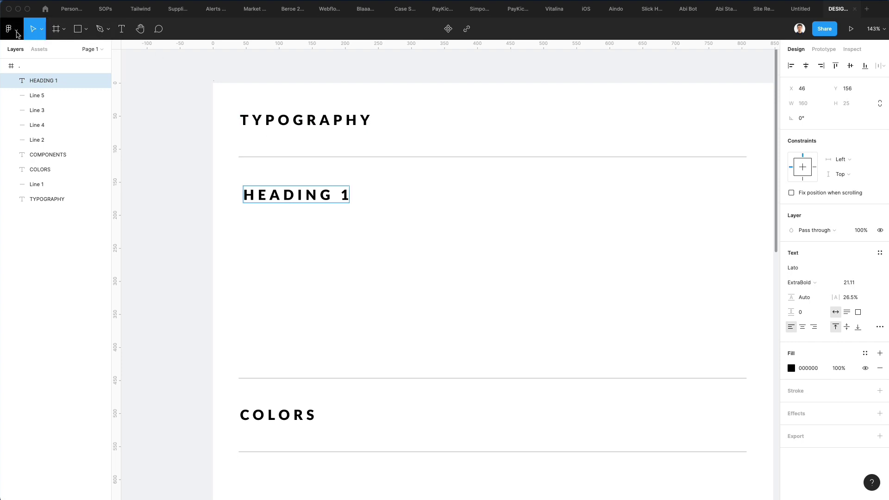
key(Escape)
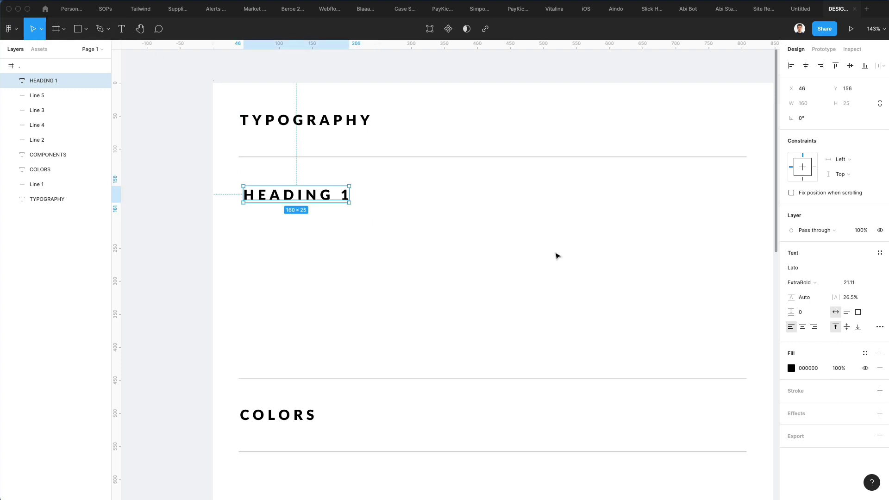
Set the letter spacing of the HEADING 1 text to 0%
click(850, 298)
text(0)
key(Return)
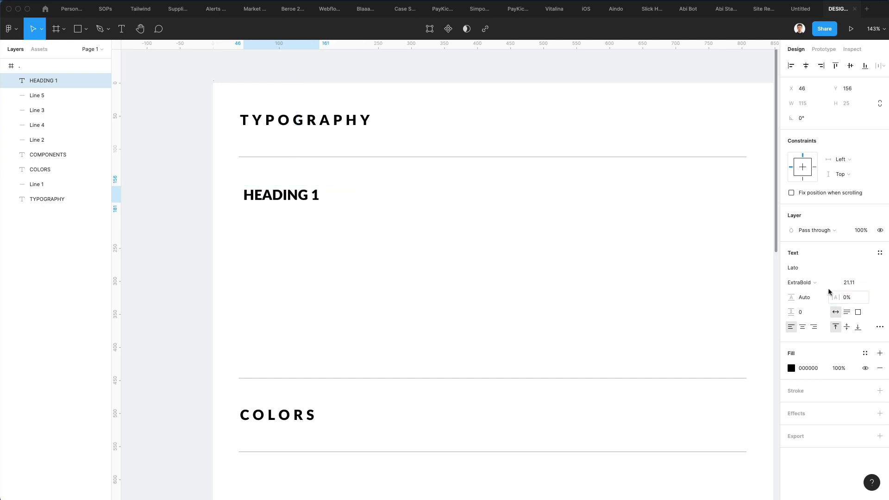
click(880, 327)
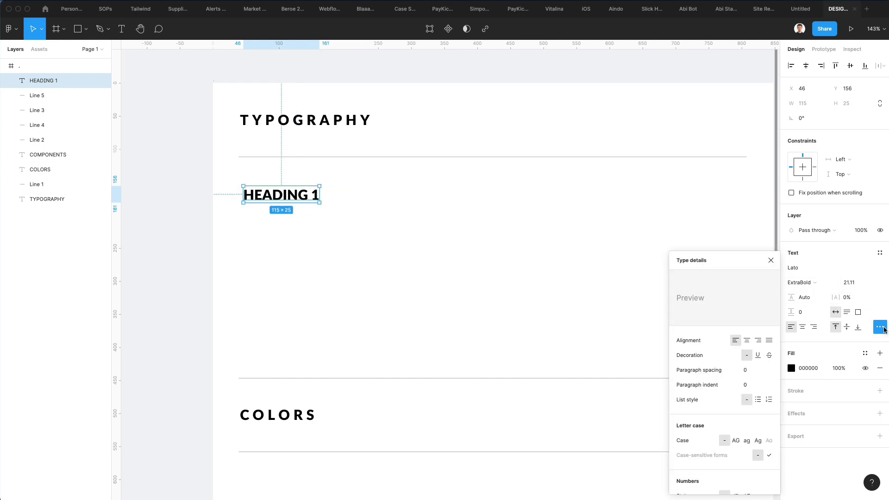
click(724, 187)
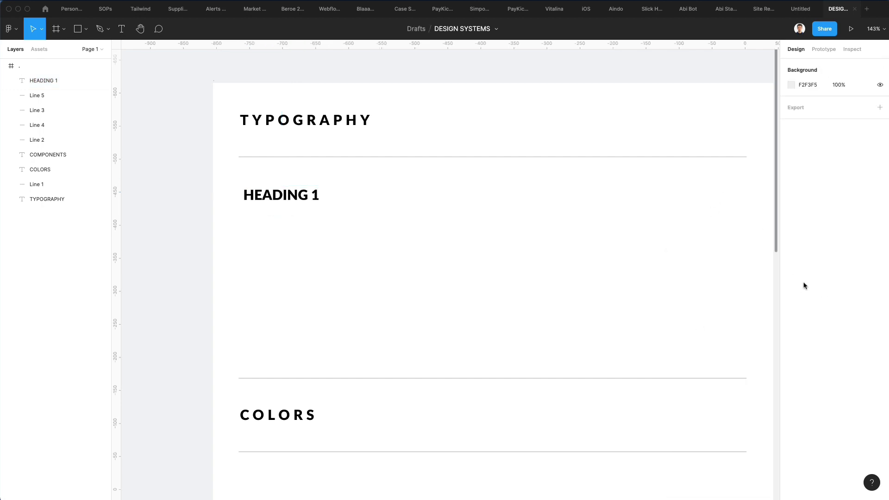
Rewrite the uppercase heading text in title case so that it reads "Heading 1"
click(304, 199)
double_click(303, 199)
double_click(303, 200)
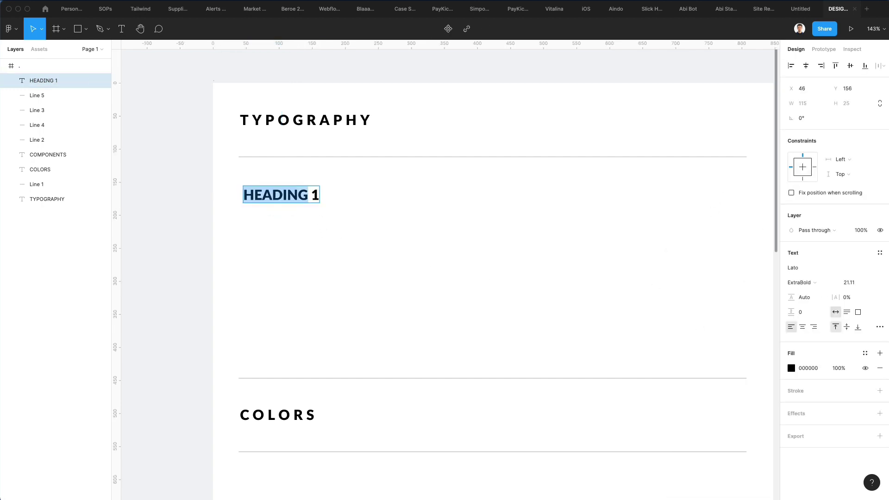
text(Heading)
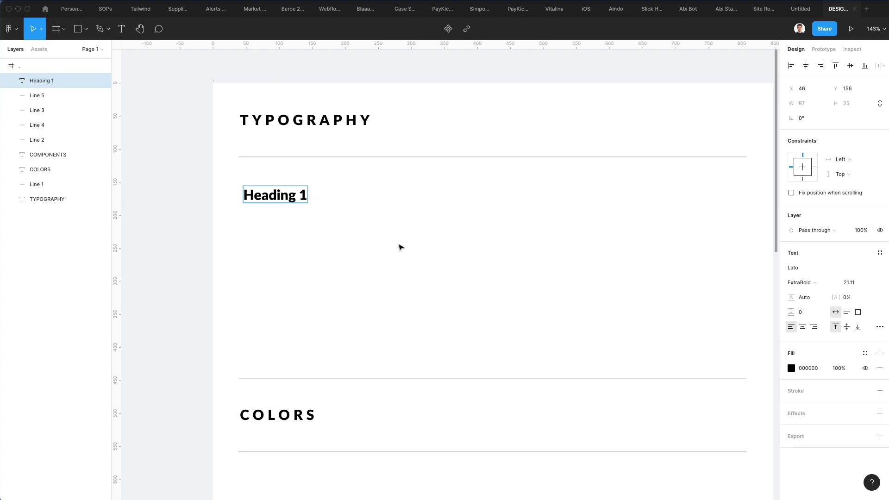
key(Escape)
Duplicate the Heading 1 text straight down at equal spacing to make a column of six headings
drag(287, 199, 286, 228)
key(super+d)
key(super+d)
key(super+d)
key(super+d)
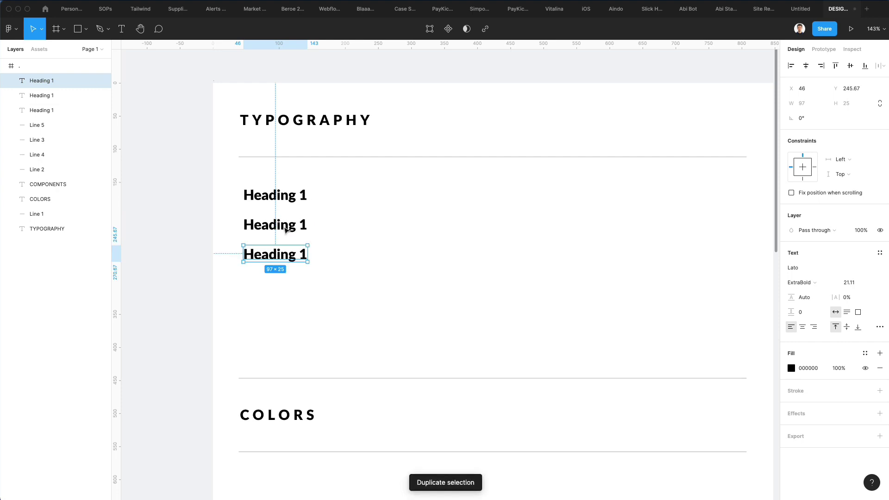
Renumber the second and third headings in the column as "Heading 2" and "Heading 3"
click(307, 224)
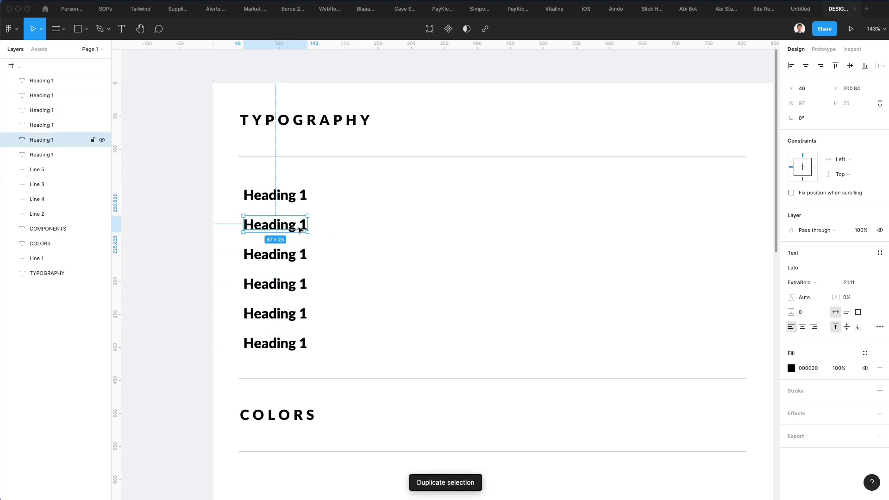
double_click(307, 224)
key(Right)
key(BackSpace)
text(2)
double_click(313, 252)
text(3)
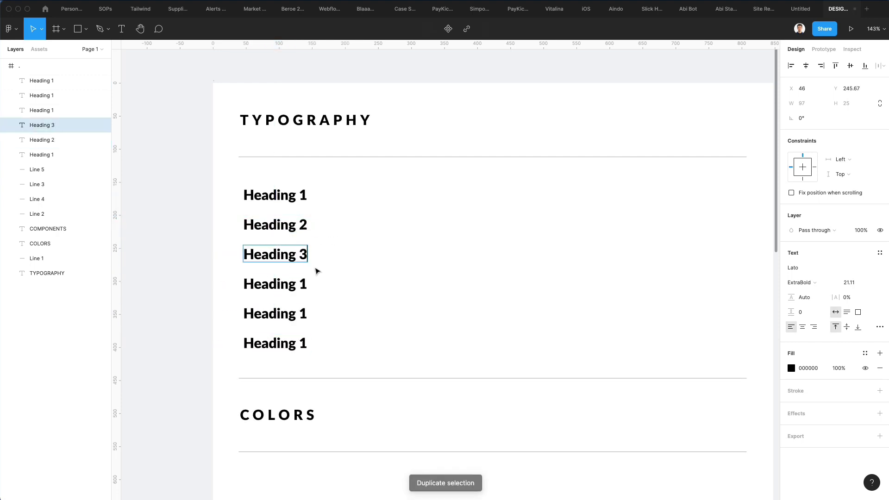
Renumber the last three headings in the column as "Heading 4", "Heading 5" and "Heading 6"
double_click(303, 281)
text(4)
double_click(304, 314)
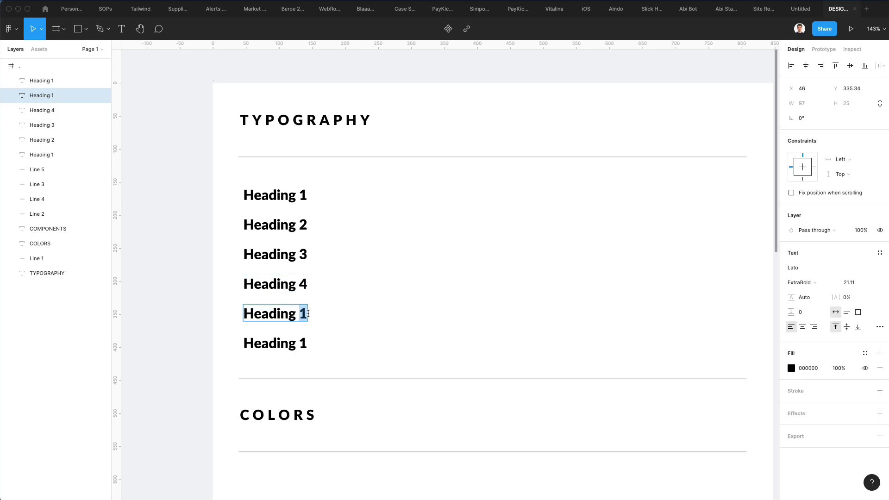
text(5)
double_click(305, 344)
text(6)
key(Escape)
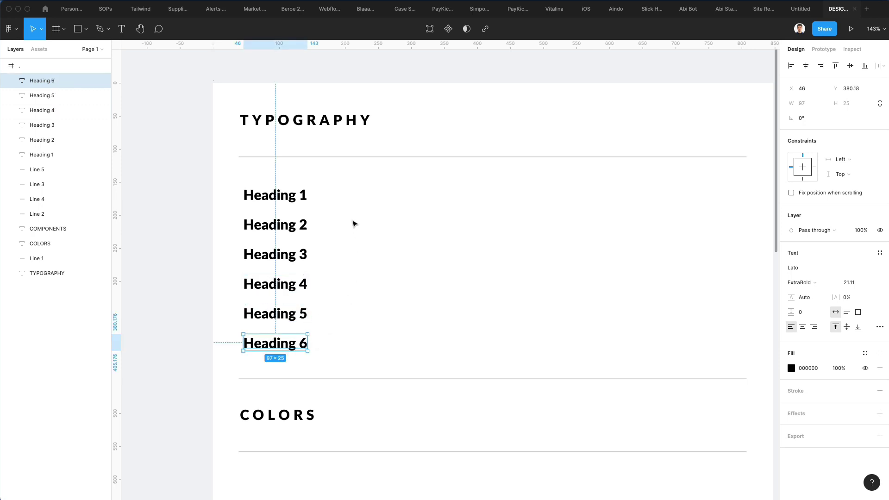
Create a text style named "Heading 1" from the first heading and view it in the text styles list
click(296, 195)
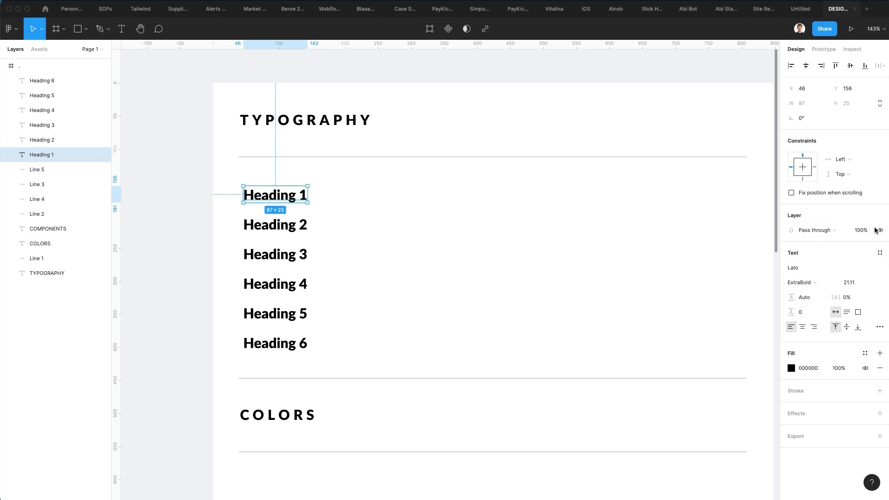
click(879, 255)
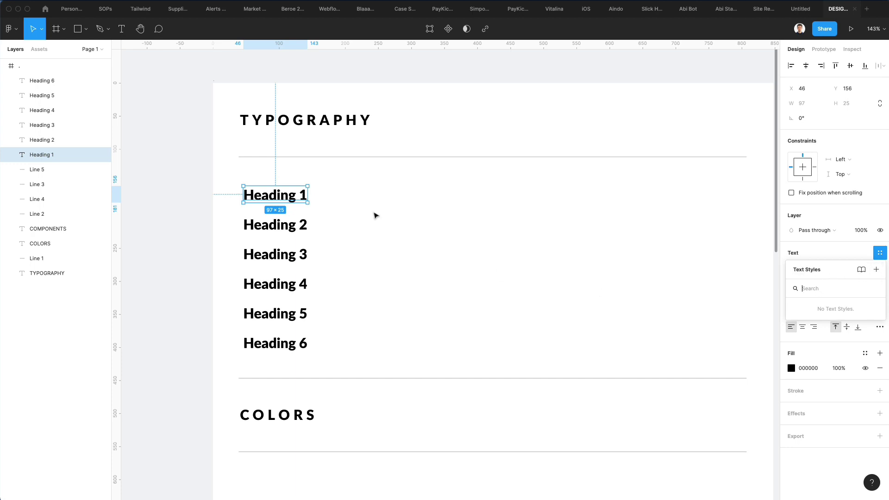
click(876, 271)
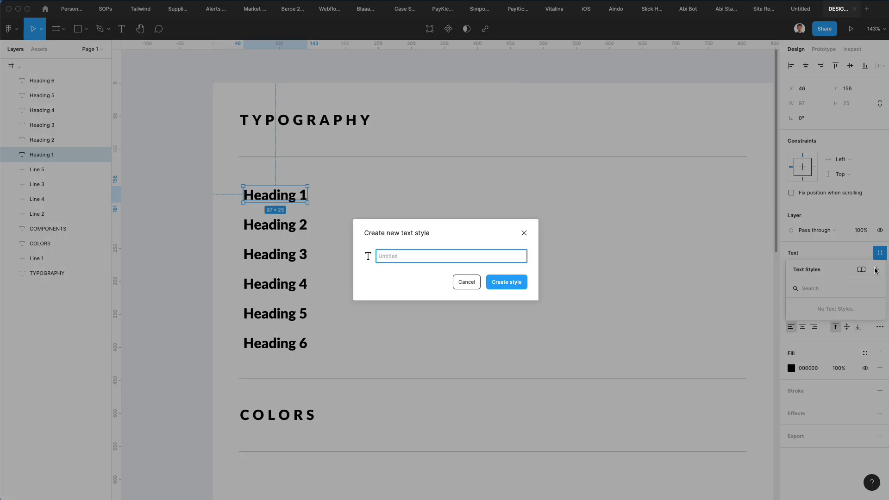
text(Heading 1)
click(507, 283)
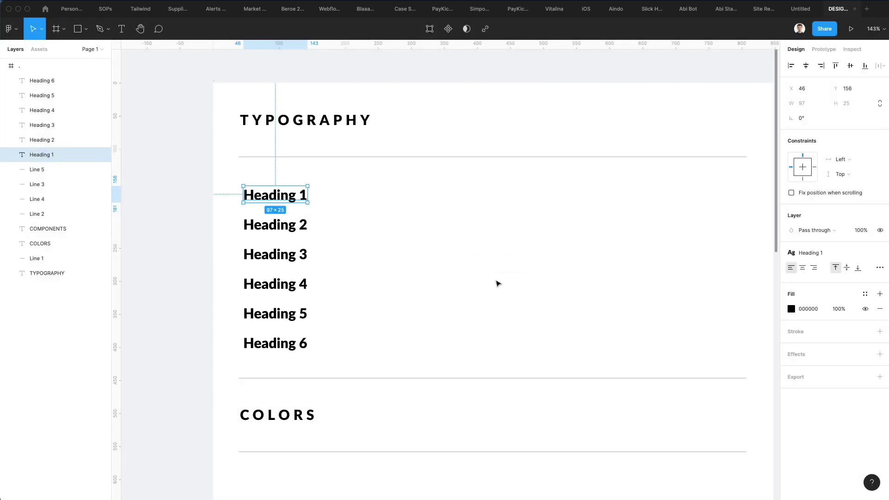
click(821, 254)
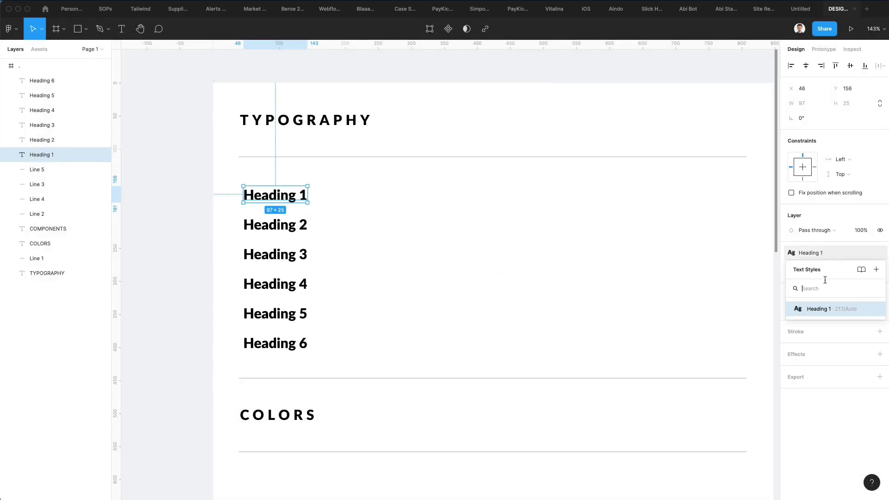
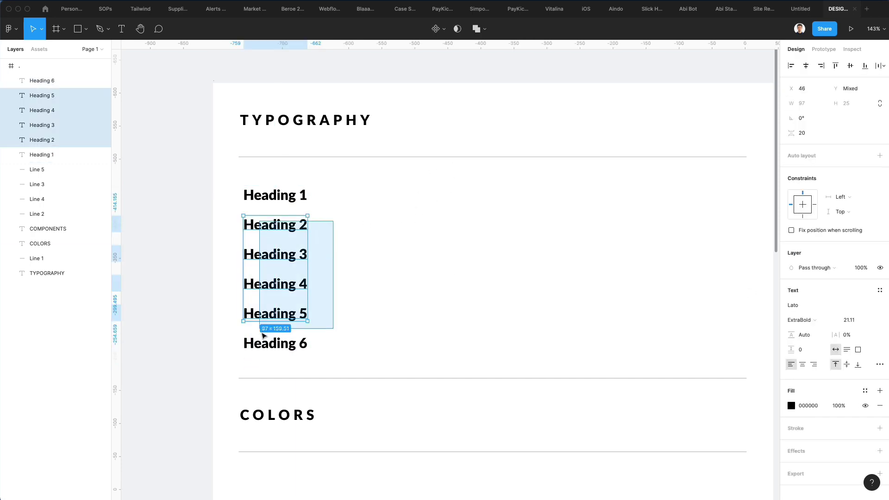
Reduce the font size of Heading 2 through Heading 6 to 19.11
click(858, 317)
key(Down)
key(Down)
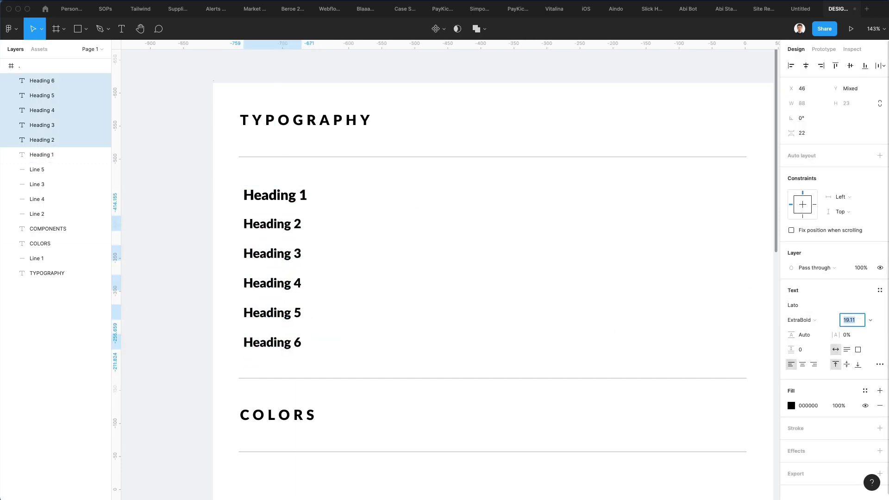
Reduce the font size of Heading 3 through Heading 6 to 16.11
drag(372, 243, 241, 351)
click(854, 319)
key(Down)
key(Down)
key(Down)
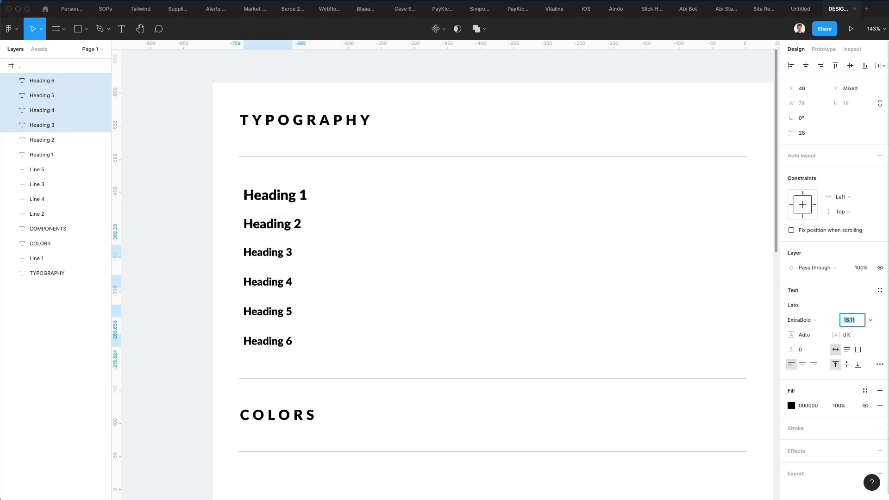
Delete the Heading 4, Heading 5 and Heading 6 text layers from the Typography section
drag(359, 278, 238, 344)
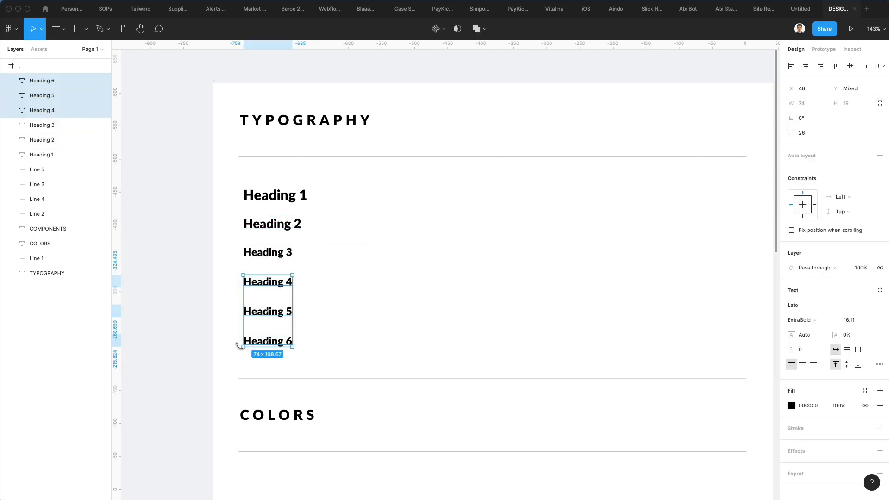
key(Delete)
drag(329, 225, 288, 250)
click(477, 271)
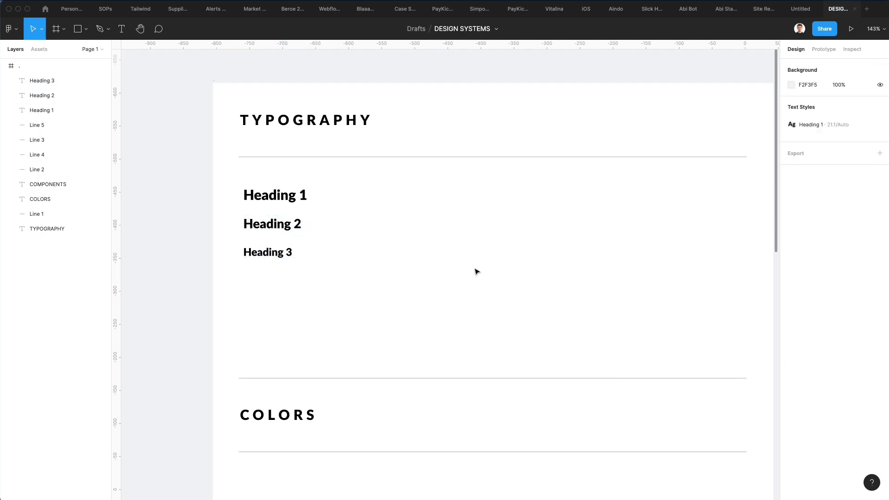
Reduce the font size of Heading 2 to 18.11 and of Heading 3 to 15.11
click(55, 95)
click(859, 283)
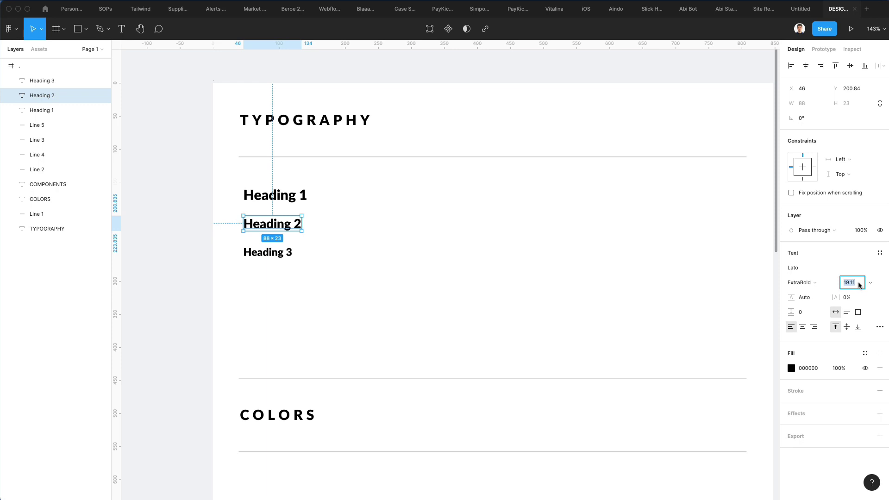
key(Down)
click(273, 252)
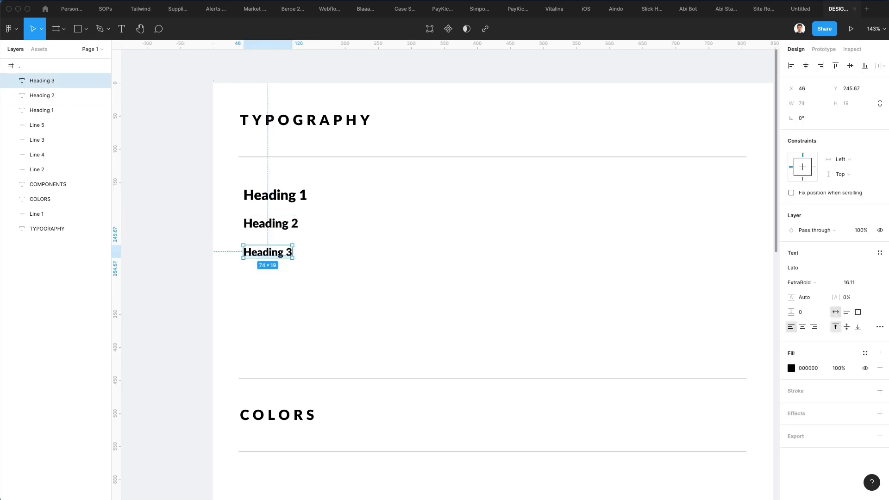
click(853, 283)
key(Down)
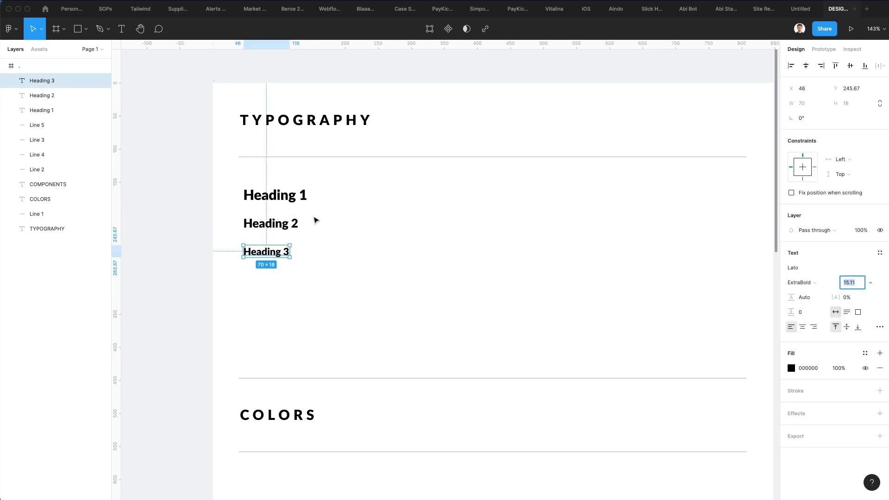
Create a text style named "Heading 2" from the second heading, reusing its copied text as the name
click(294, 222)
double_click(294, 221)
key(super+c)
key(Escape)
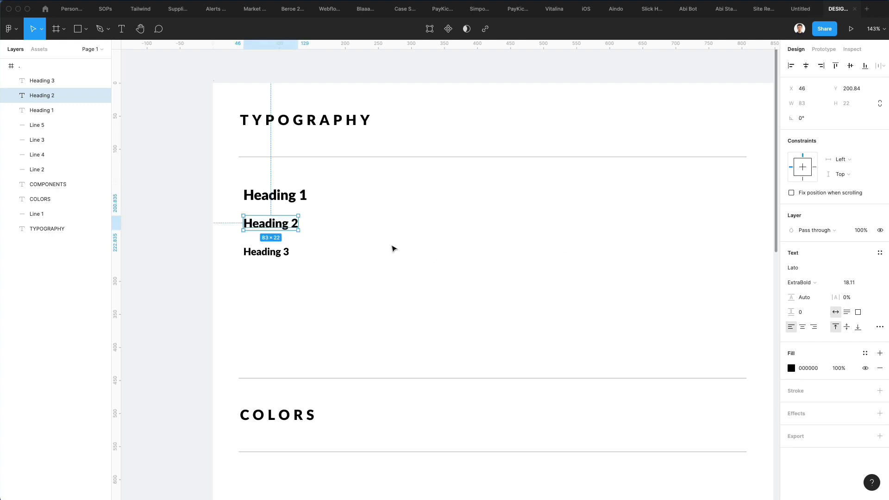
click(879, 252)
click(876, 270)
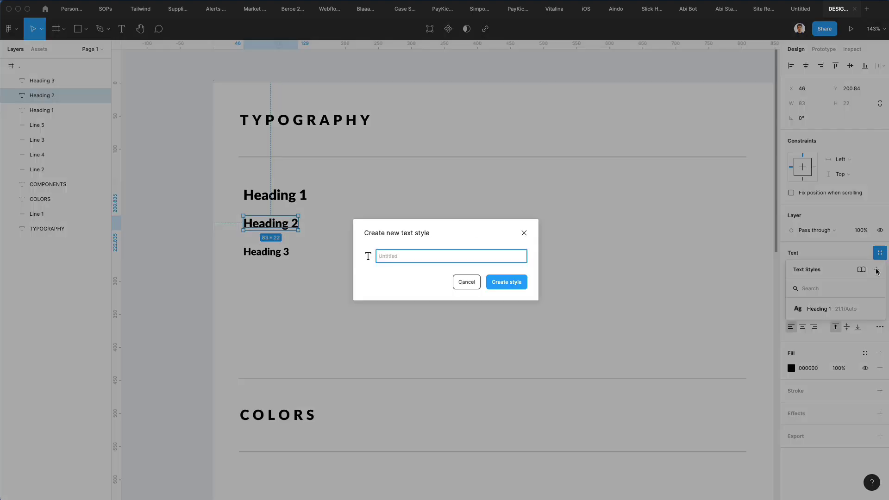
key(super+v)
key(Return)
Create a text style named "Heading 3" from the third heading
click(266, 251)
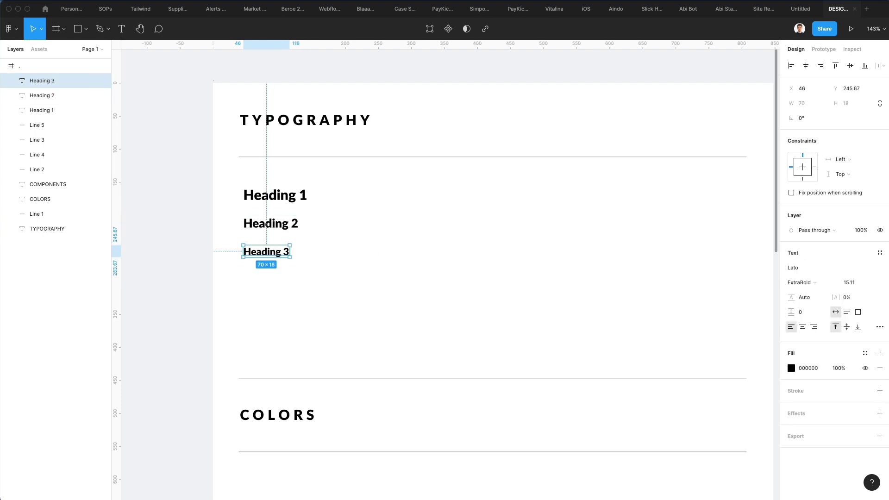
click(879, 253)
click(876, 270)
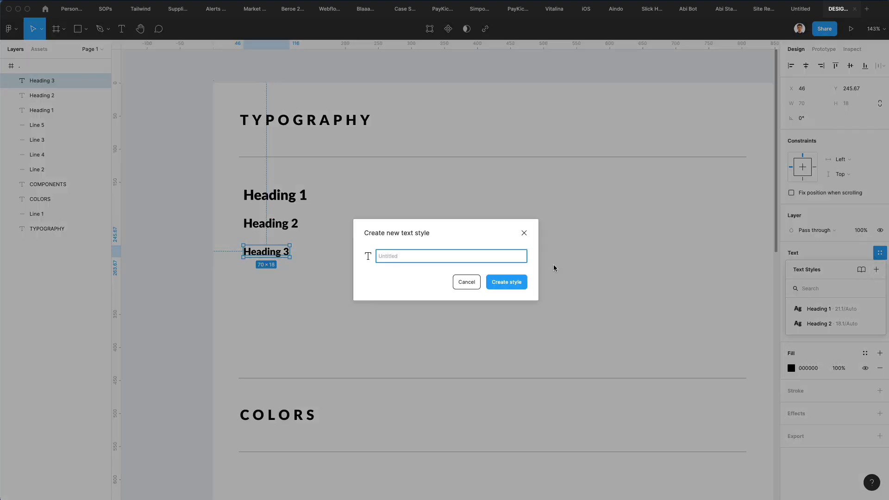
key(Return)
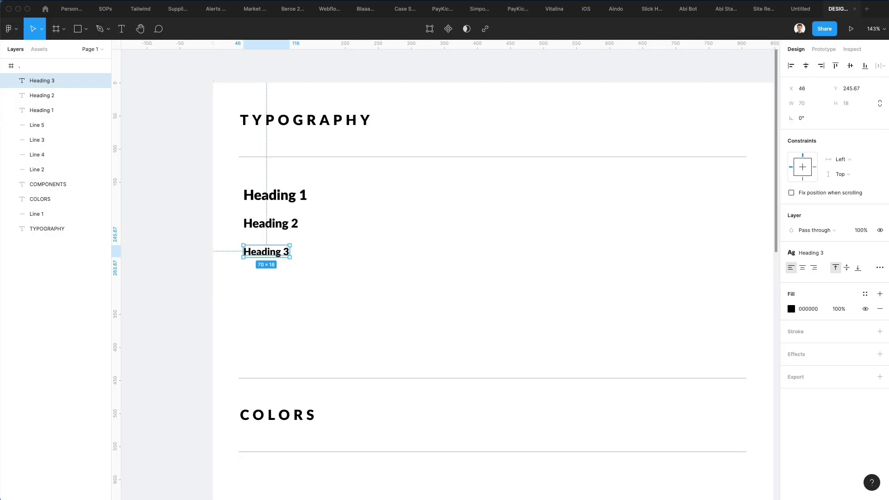
click(827, 257)
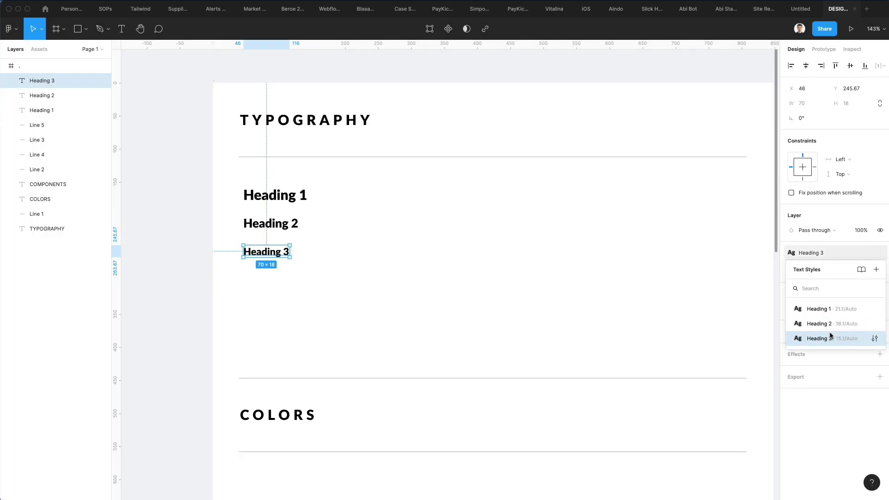
click(505, 244)
Add an iPhone 13 Pro Max frame and place it beside the design system page, aligned near its upper edge
scroll(389, 220, down, 5)
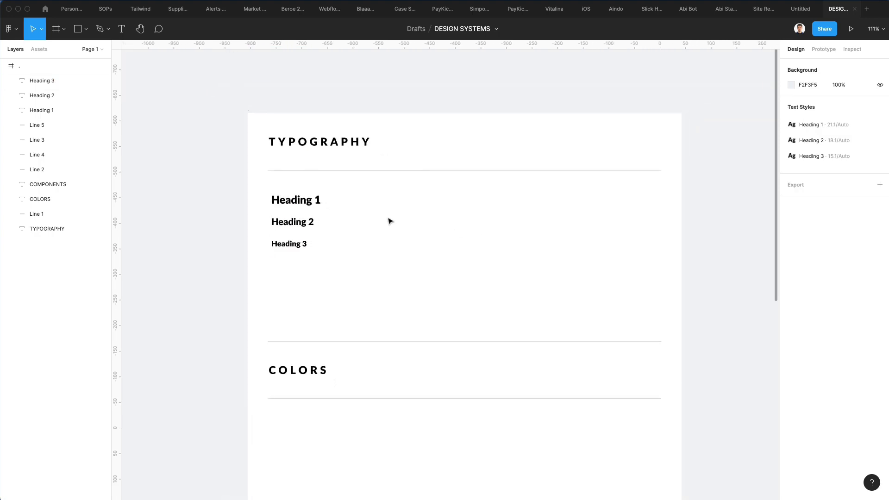
scroll(389, 220, right, 5)
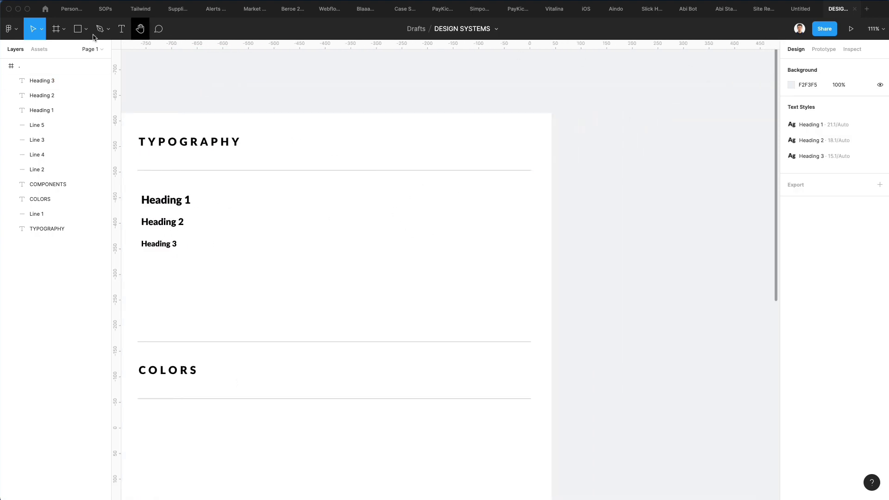
click(56, 29)
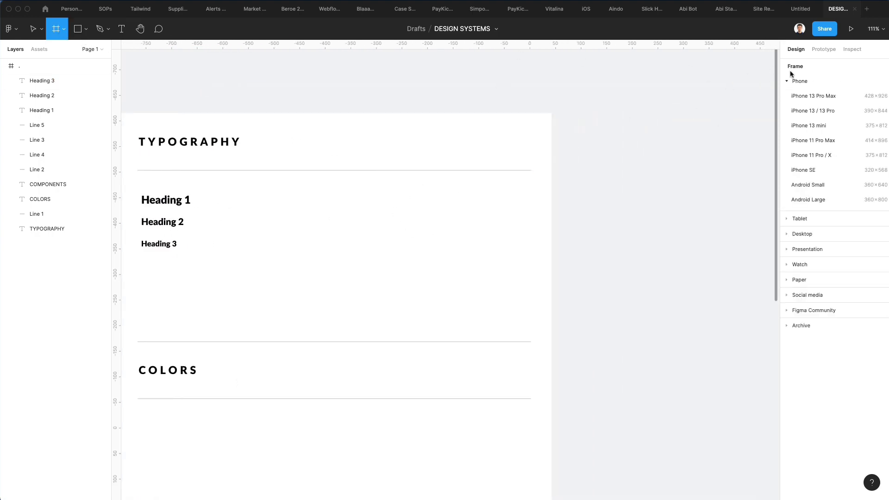
click(813, 95)
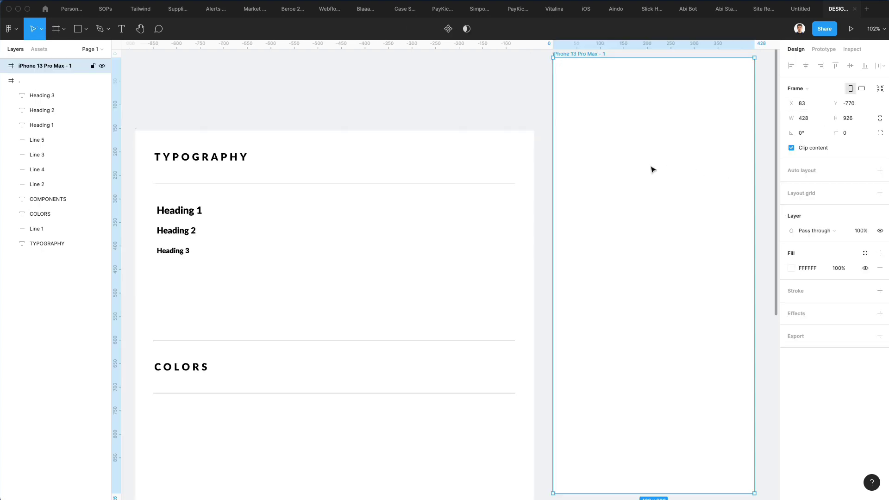
drag(632, 161, 650, 226)
scroll(650, 226, right, 4)
scroll(650, 226, right, 2)
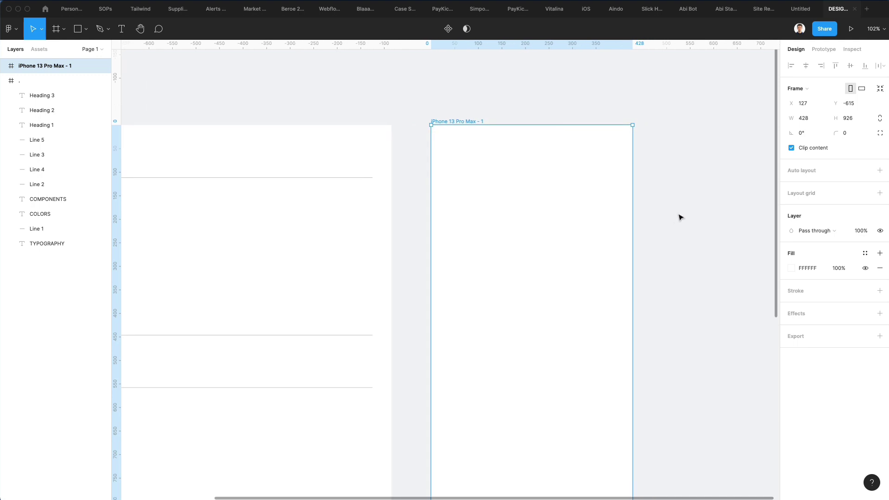
click(679, 216)
Add the text "This is the headline" near the top of the iPhone 13 Pro Max frame
click(128, 34)
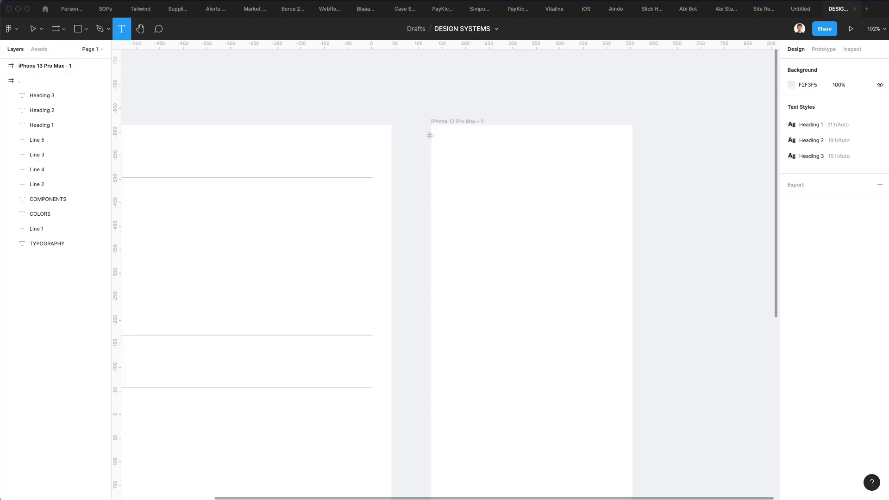
click(474, 188)
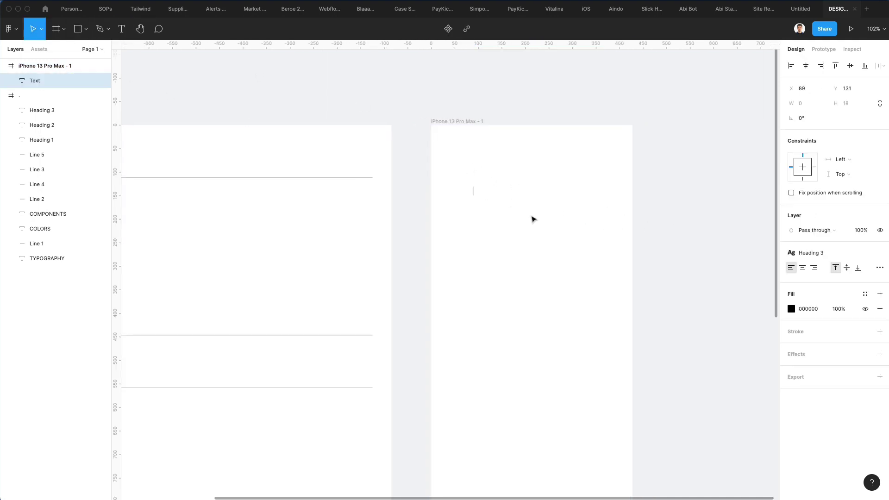
text(This is the headline)
key(Escape)
drag(525, 194, 559, 186)
Apply the Heading 1 text style to the headline and reposition it near the horizontal centre of the phone frame
click(842, 256)
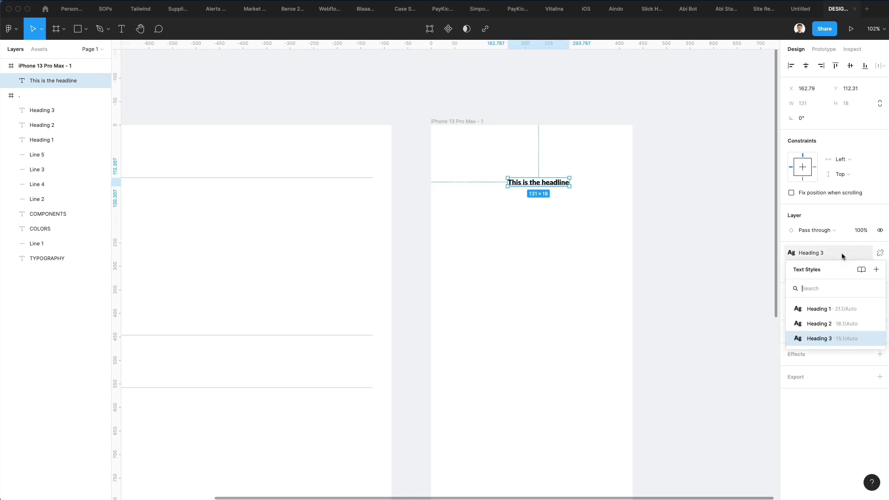
click(831, 312)
drag(555, 185, 537, 181)
click(581, 182)
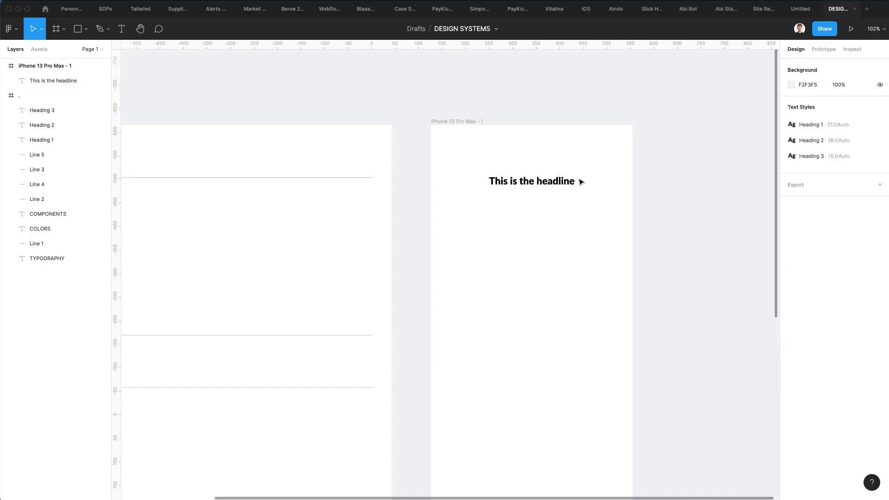
Compare the headline on the phone frame with the Heading 1 sample in the Typography section
scroll(553, 166, down, 1)
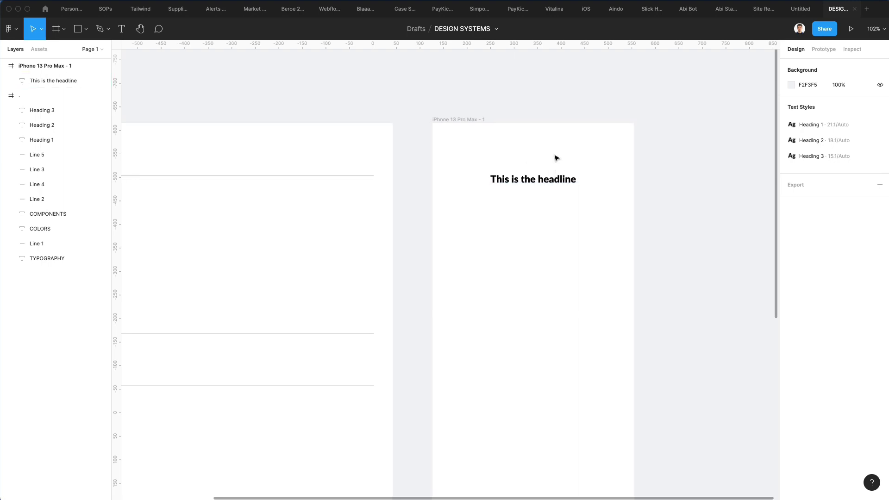
scroll(491, 203, right, 1)
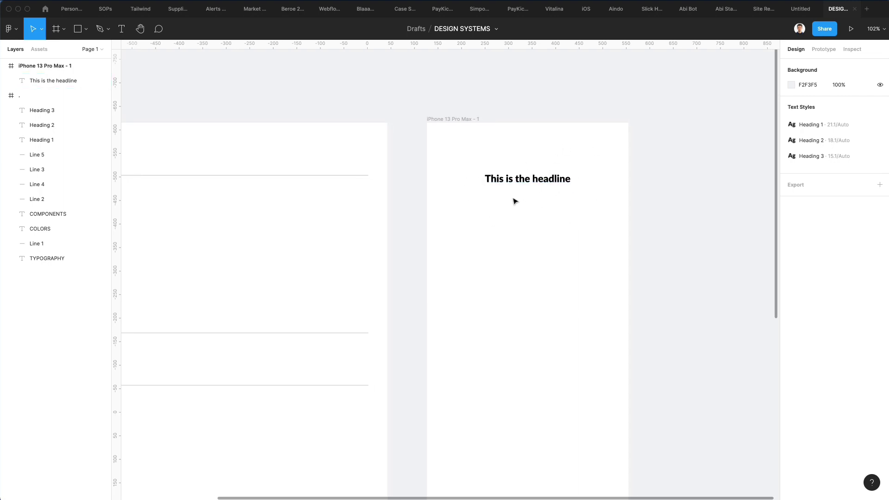
scroll(515, 201, left, 5)
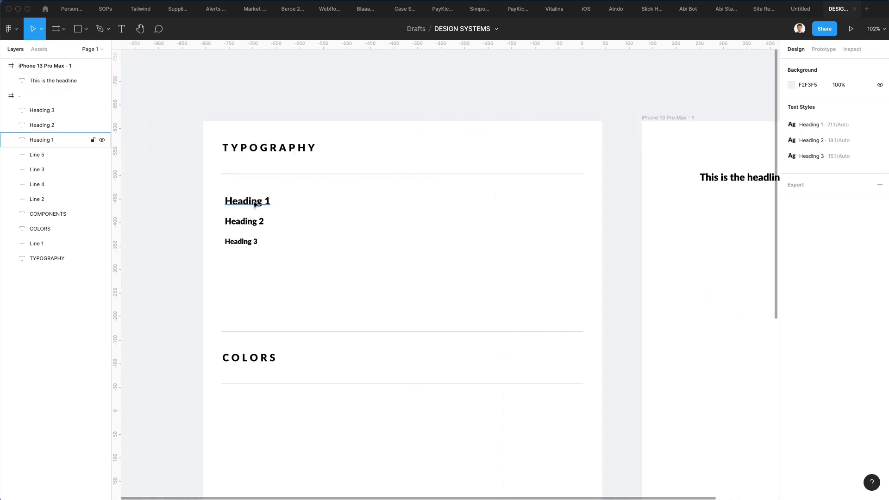
scroll(255, 200, up, 5)
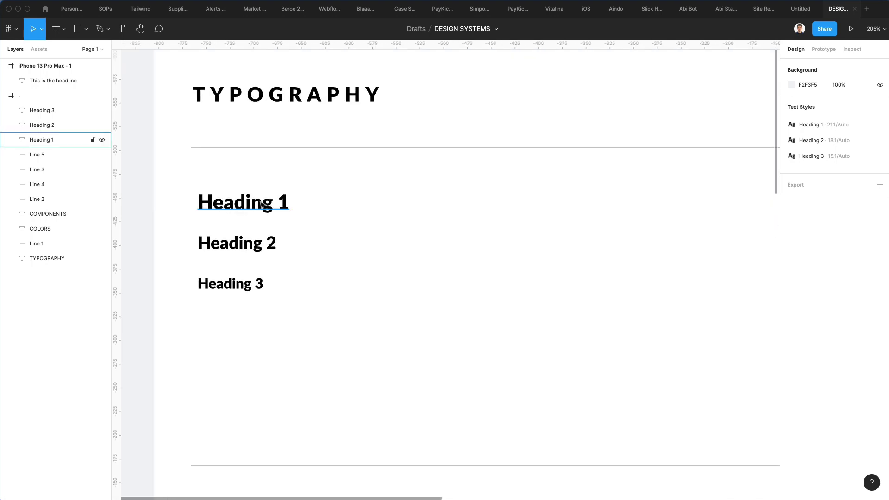
click(262, 203)
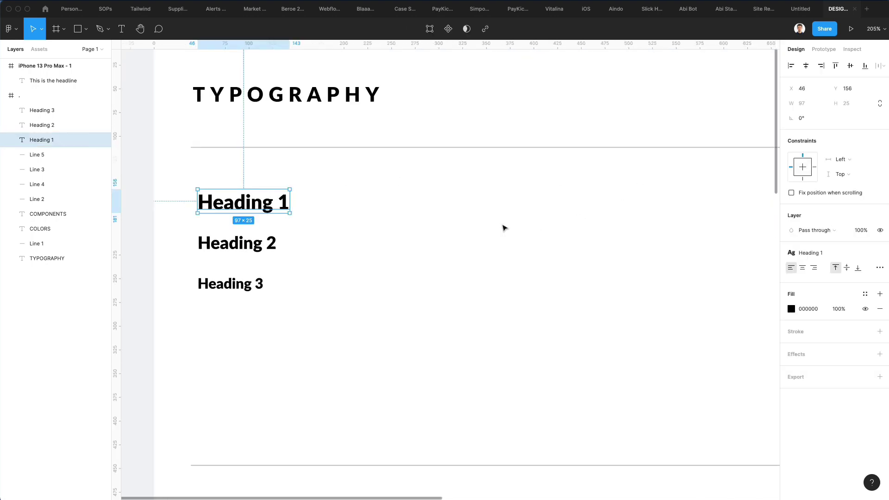
scroll(504, 228, down, 10)
click(504, 228)
scroll(504, 228, right, 5)
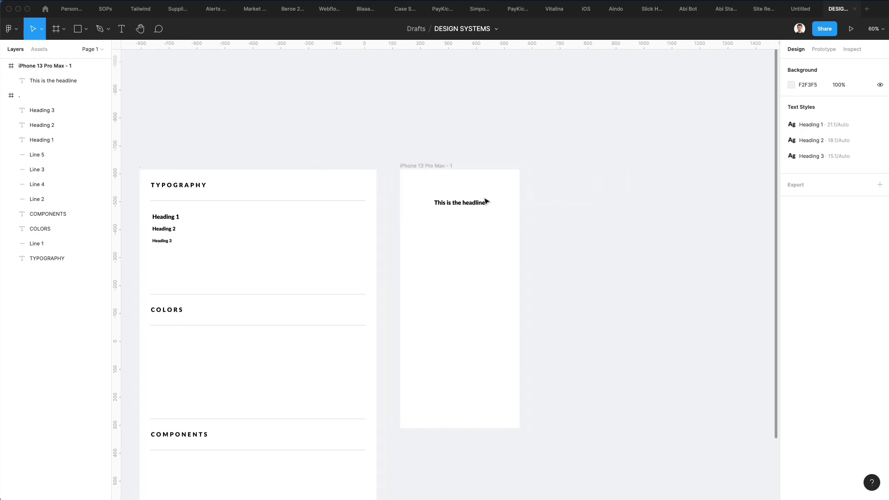
Duplicate the phone frame with its headline twice, placing the copies in a row beside the original
click(411, 171)
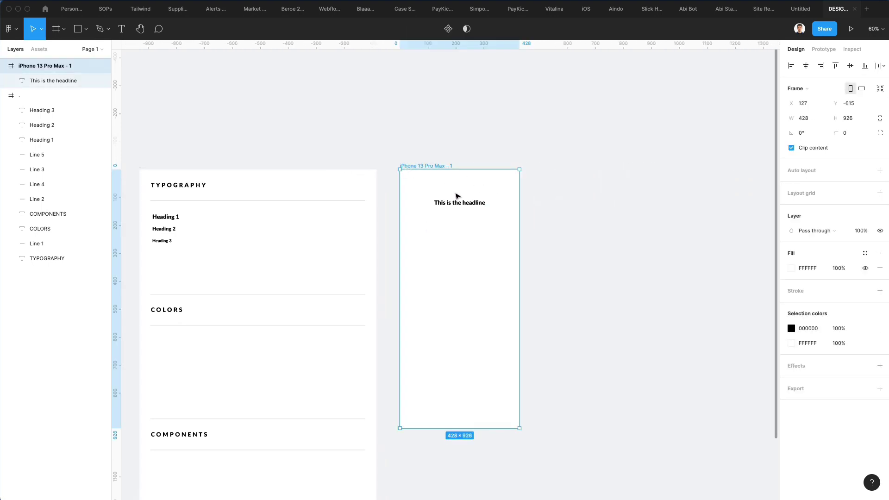
drag(478, 192, 607, 196)
scroll(607, 197, down, 2)
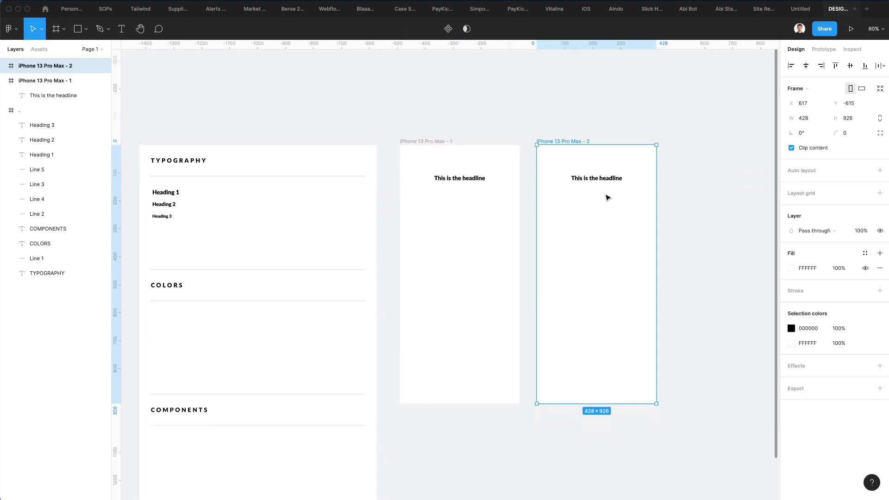
scroll(601, 194, down, 3)
drag(619, 160, 718, 160)
click(214, 173)
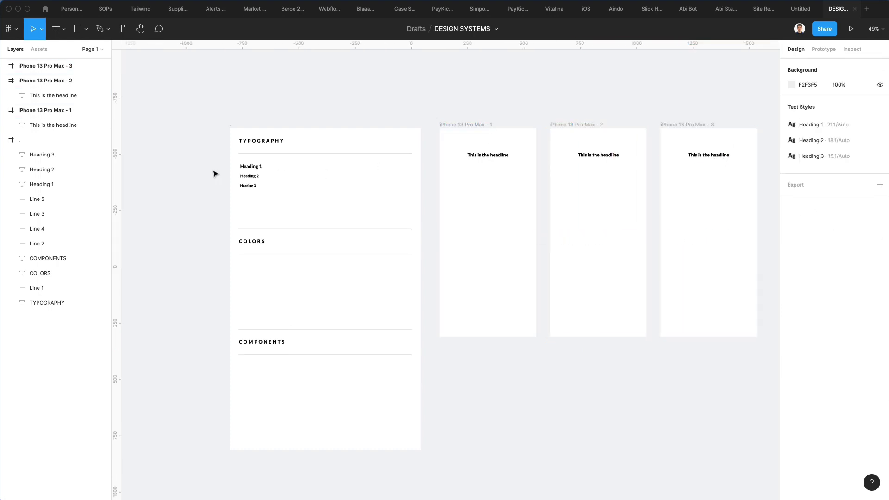
Edit the Heading 1 text style to use the Comic Sans MS font in Regular weight
scroll(218, 171, up, 3)
scroll(217, 172, up, 5)
click(276, 153)
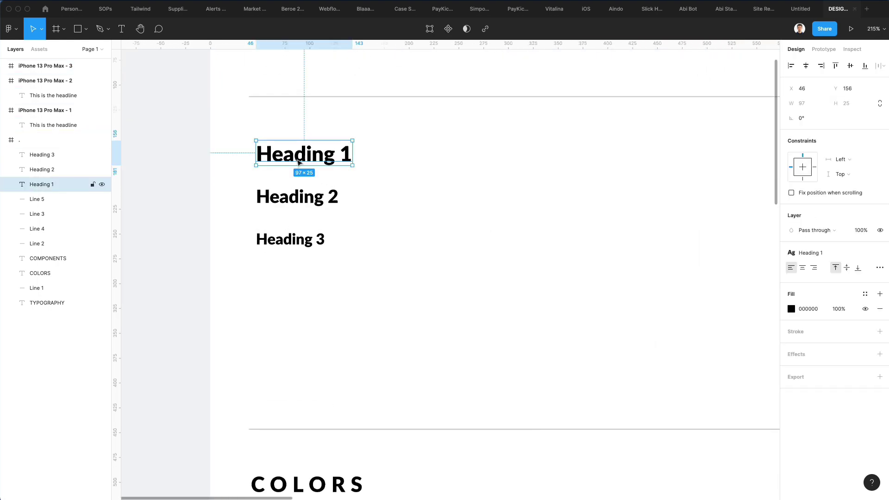
scroll(287, 157, up, 3)
scroll(287, 157, right, 2)
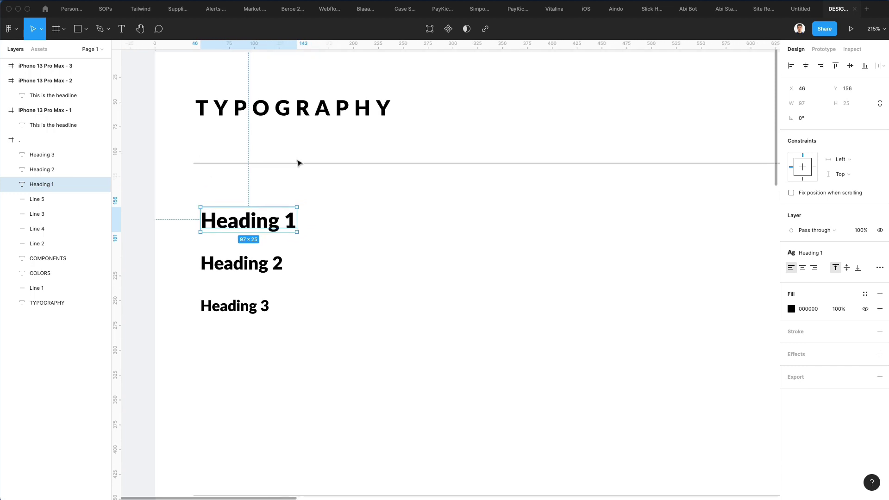
click(827, 255)
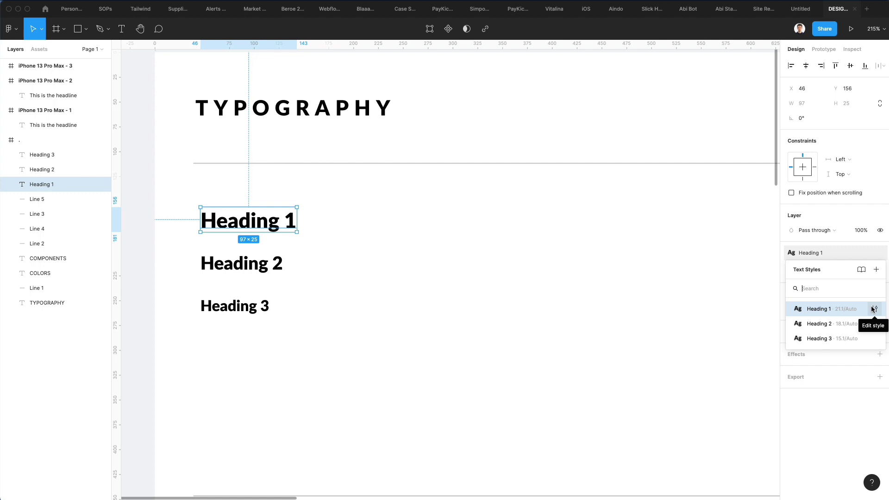
click(875, 309)
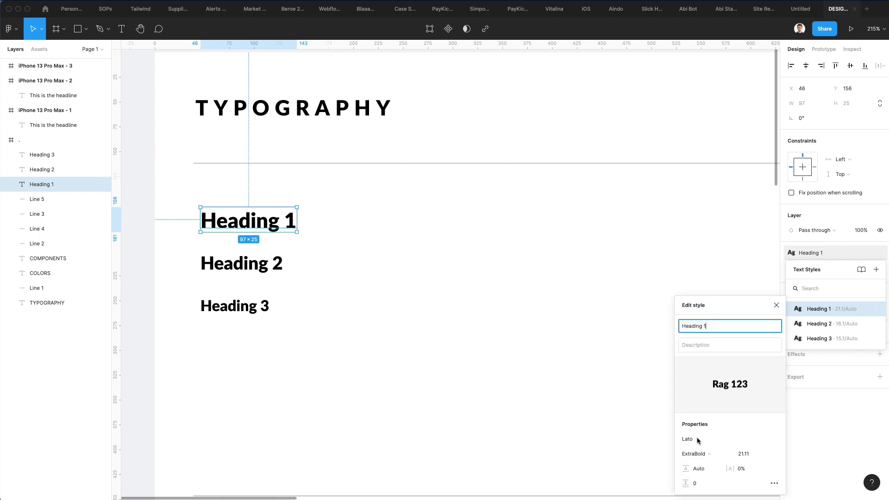
scroll(481, 306, down, 5)
scroll(484, 308, right, 5)
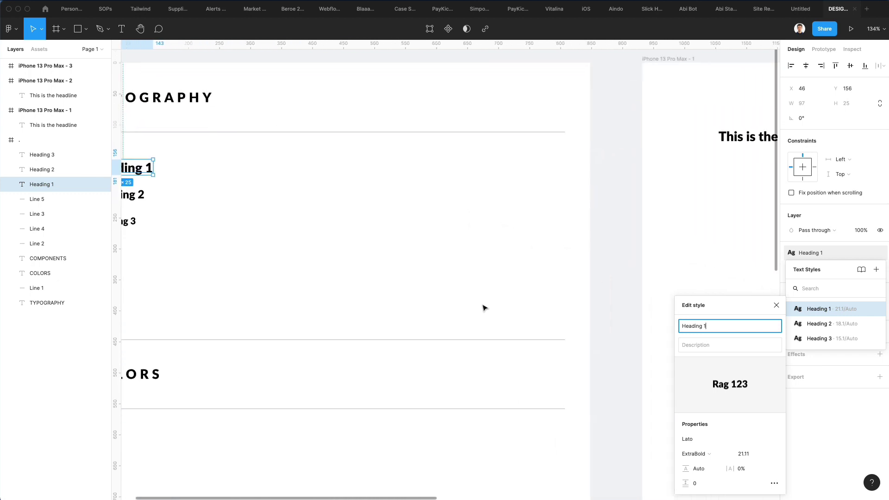
scroll(482, 308, down, 2)
click(697, 438)
text(Comic Sa)
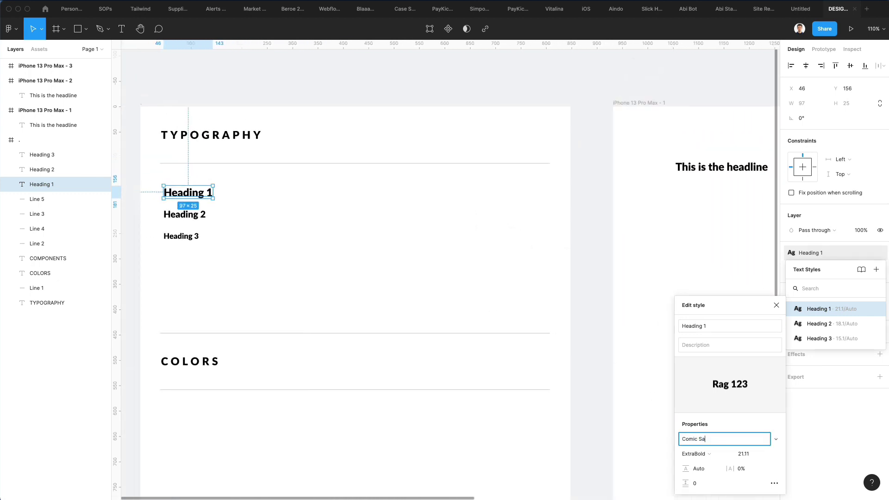
key(Return)
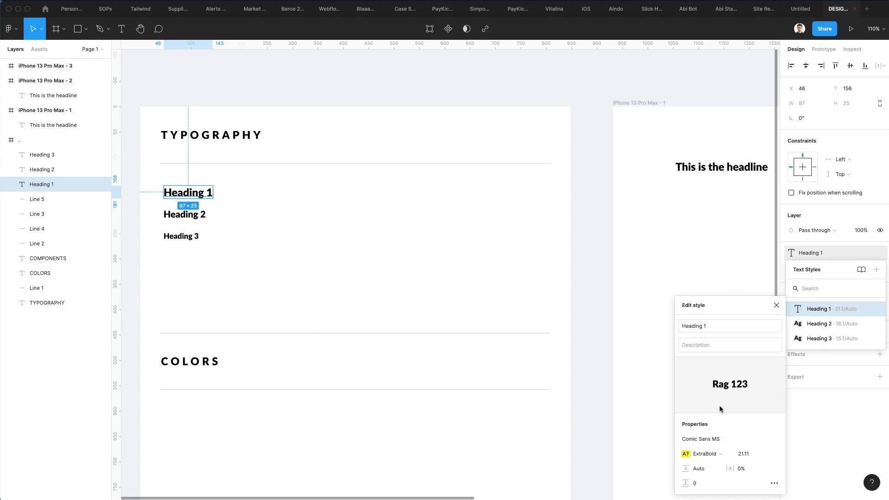
click(718, 454)
click(716, 455)
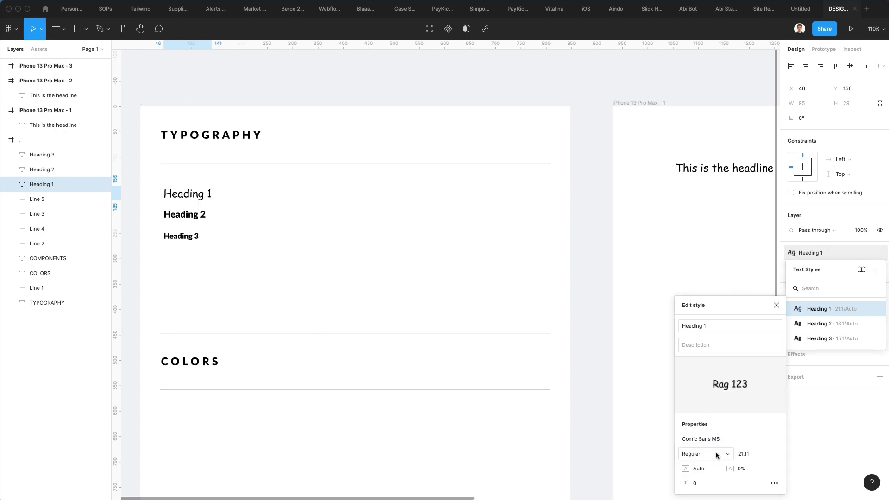
Increase the Heading 1 text style's font size to 33.11
scroll(448, 278, down, 5)
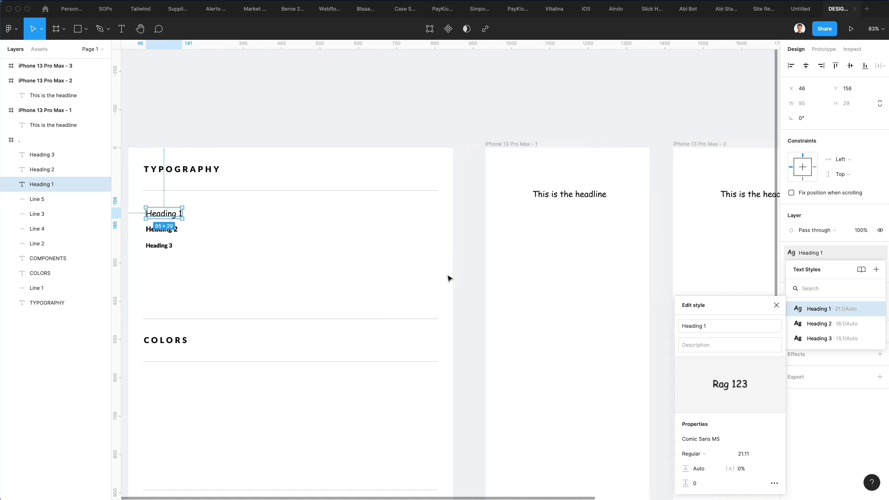
scroll(596, 202, right, 5)
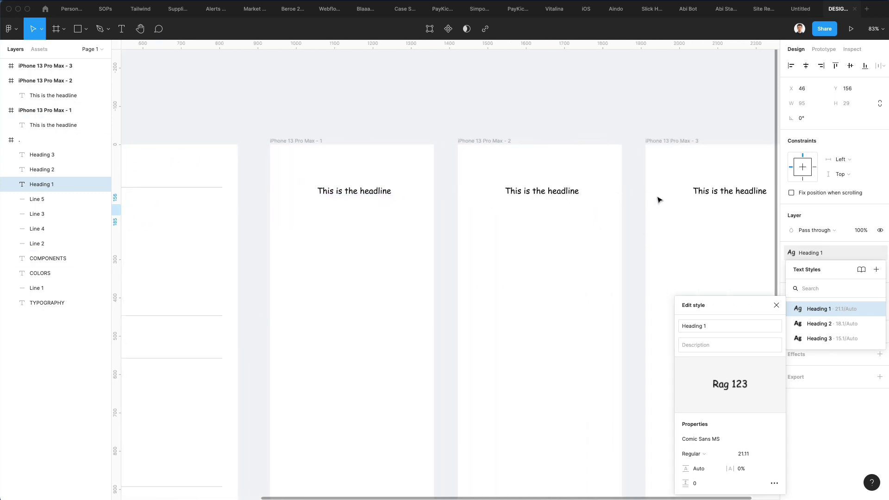
scroll(606, 227, left, 5)
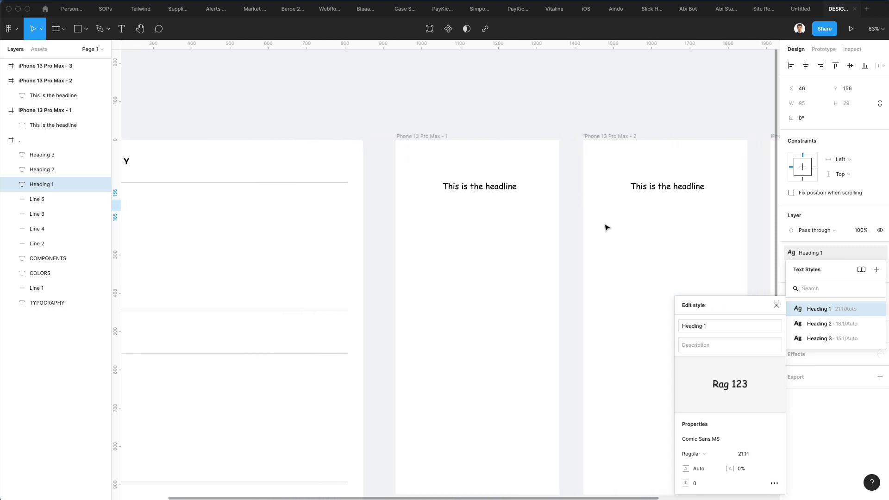
click(743, 454)
key(Up)
key(Up)
key(Up)
key(Up)
key(Up)
key(Up)
key(Up)
key(Up)
key(Up)
key(Up)
key(Up)
key(Up)
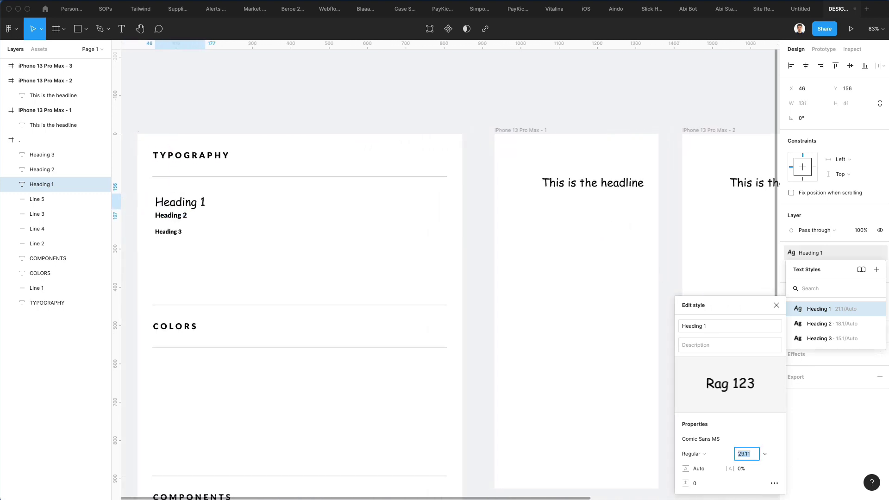
Check the additional type details of the Heading 1 style and close the style editor
click(774, 482)
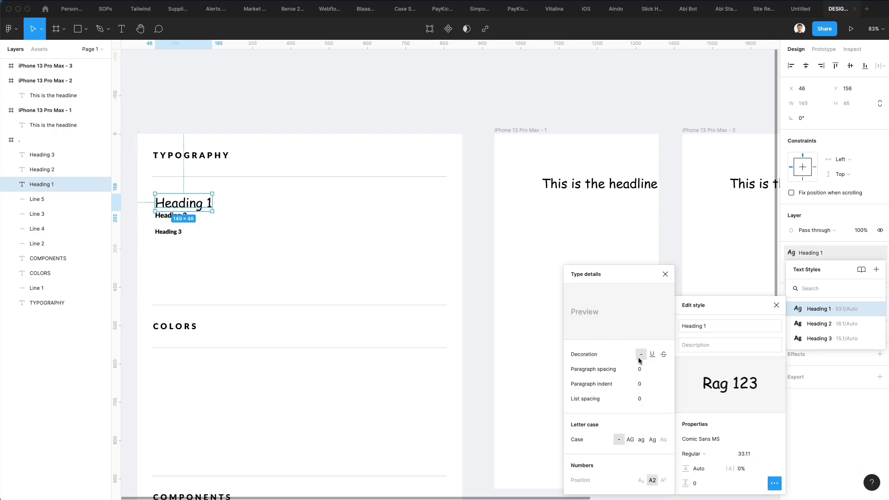
click(665, 274)
drag(727, 470, 512, 264)
key(ctrl+z)
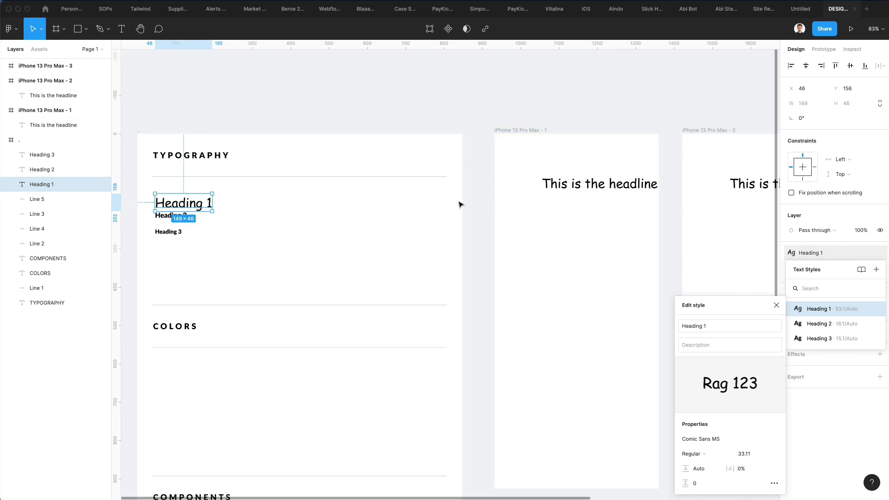
click(776, 308)
click(406, 243)
scroll(369, 210, down, 3)
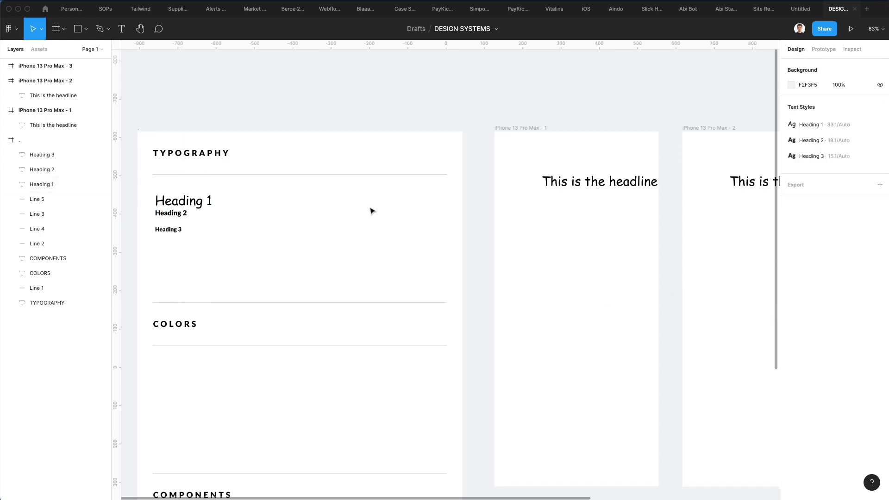
scroll(355, 217, left, 5)
scroll(355, 217, down, 4)
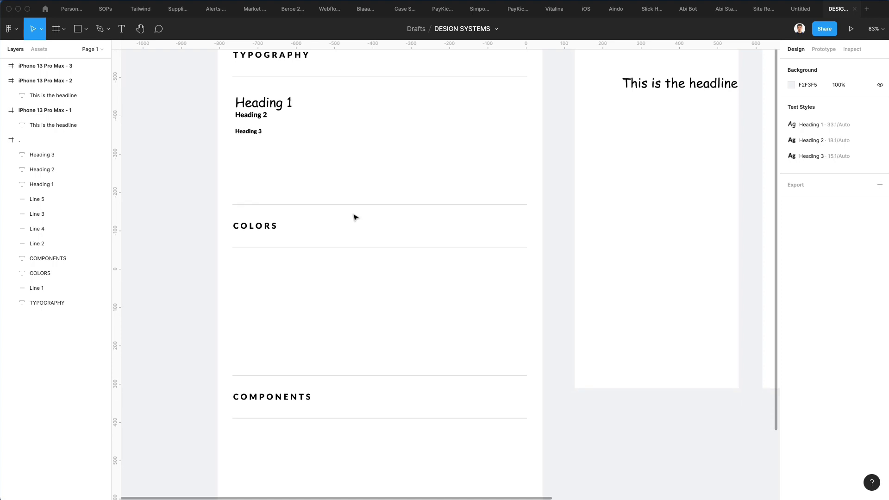
Draw a square about 79 × 79 in the COLORS section and duplicate it twice to form an evenly spaced row
key(r)
scroll(206, 281, up, 5)
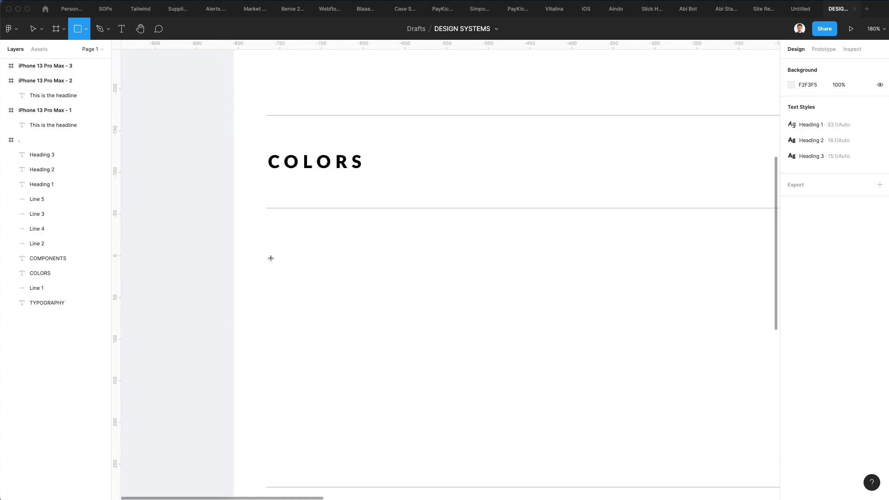
mouse_move(270, 252)
mouse_down()
mouse_move(362, 337)
mouse_move(336, 318)
mouse_up()
scroll(303, 282, down, 2)
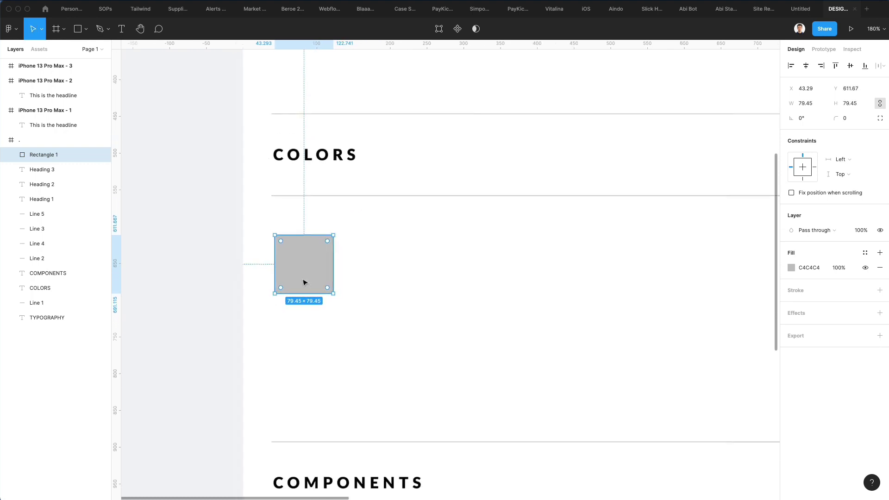
drag(325, 267, 397, 267)
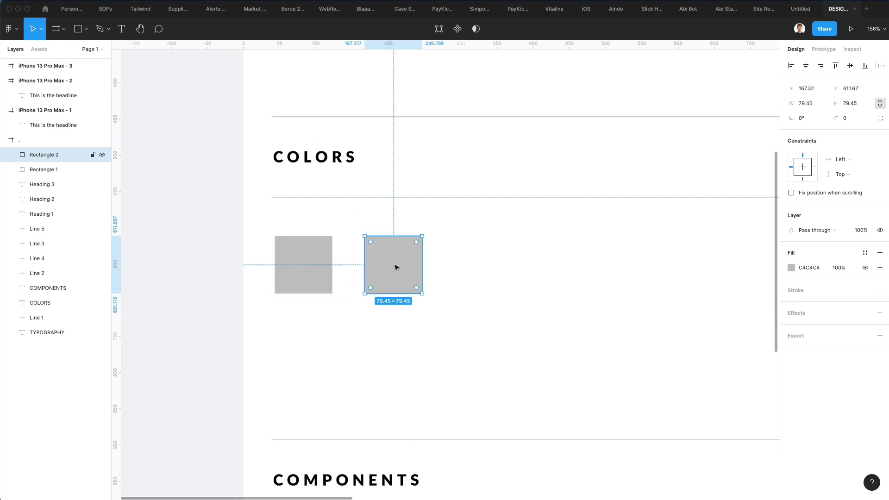
key(super+d)
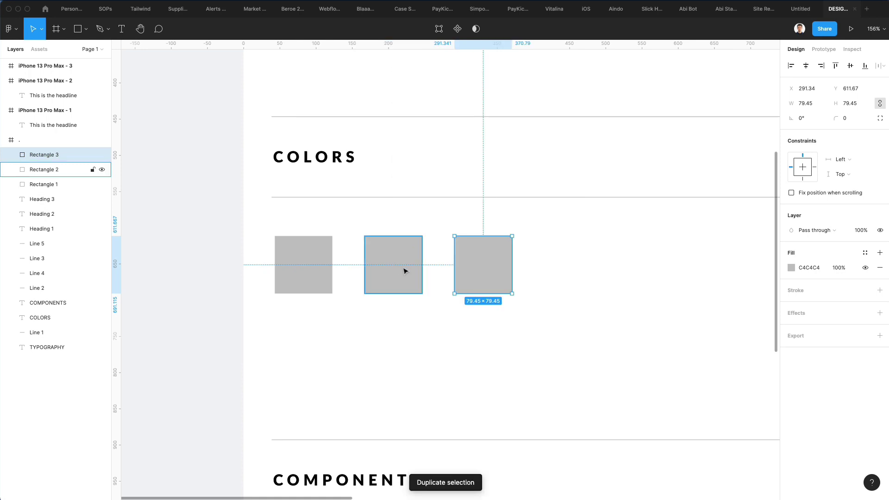
Change the first square's fill in the COLORS row to the bright blue 0085FF
click(301, 259)
click(791, 268)
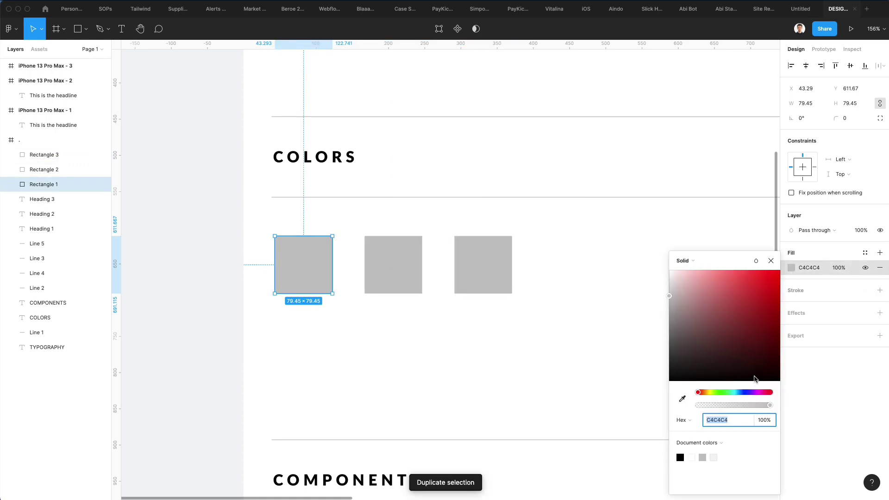
click(739, 392)
drag(758, 302, 780, 270)
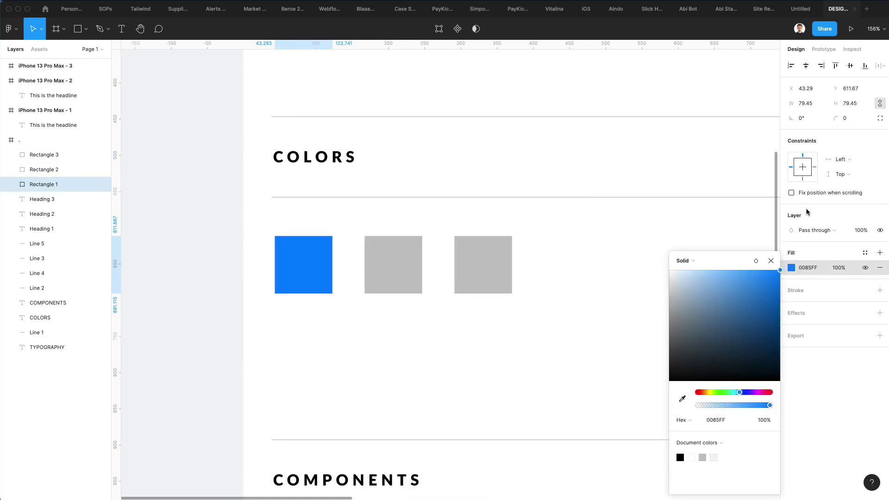
Change the middle square's fill in the COLORS row to the green 0AD6A5
click(380, 241)
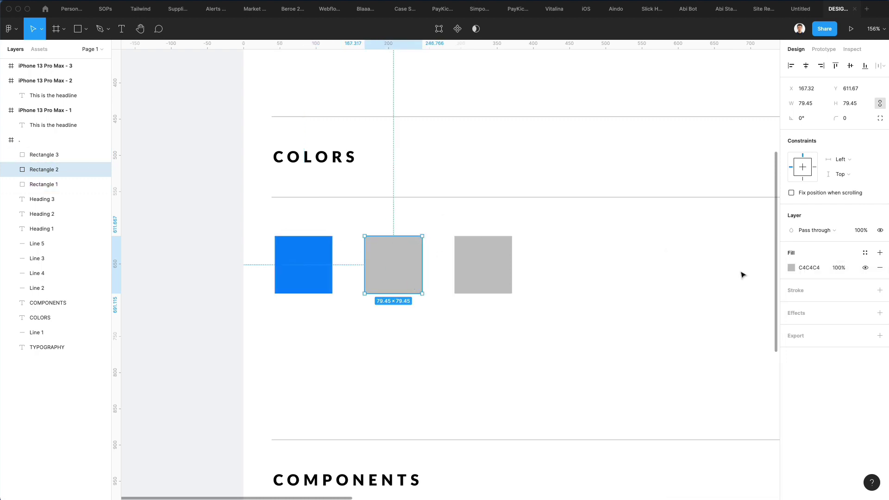
click(791, 269)
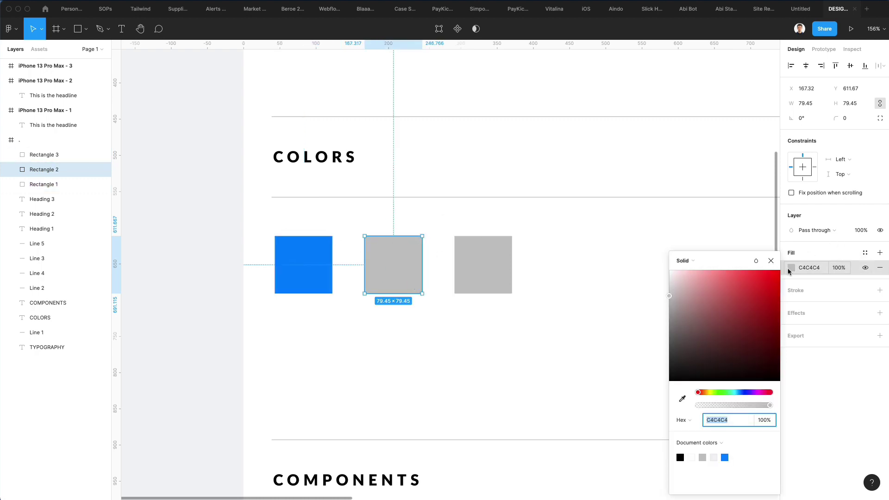
click(730, 392)
drag(748, 296, 760, 252)
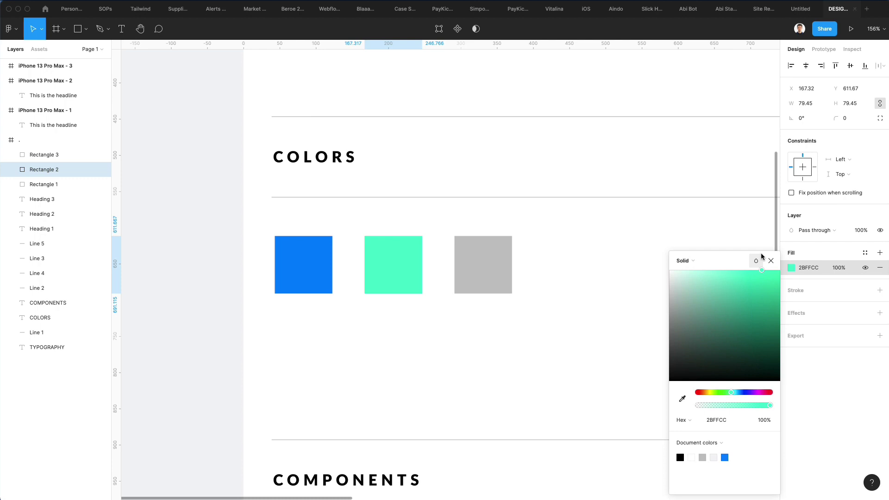
drag(772, 297, 775, 291)
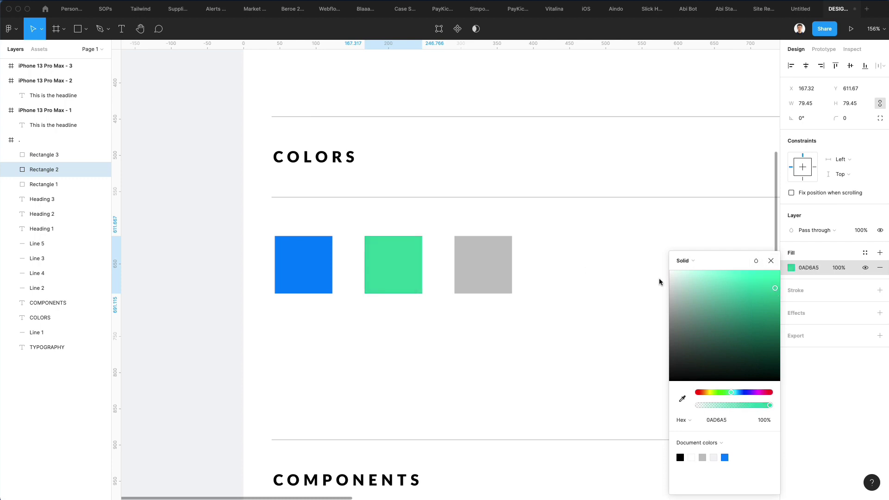
Change the third square's fill in the COLORS row to the near-black 0E0E0E and deselect it
click(491, 255)
click(791, 267)
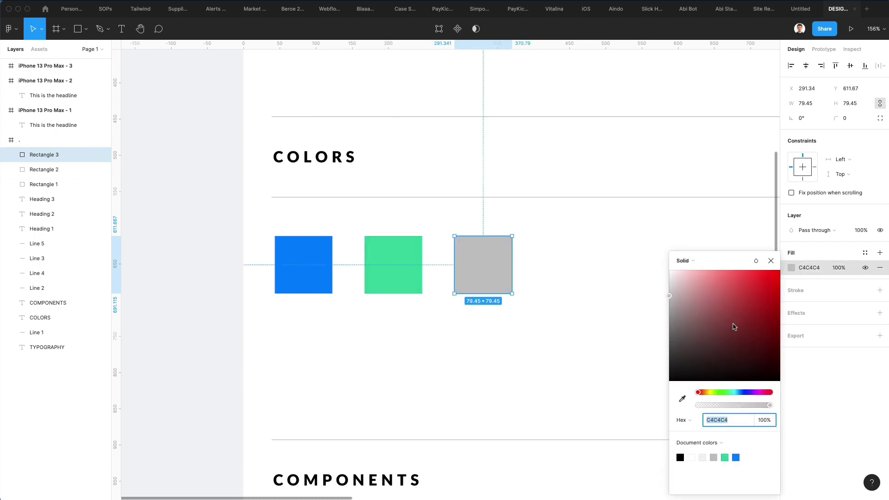
drag(682, 325, 624, 377)
click(623, 381)
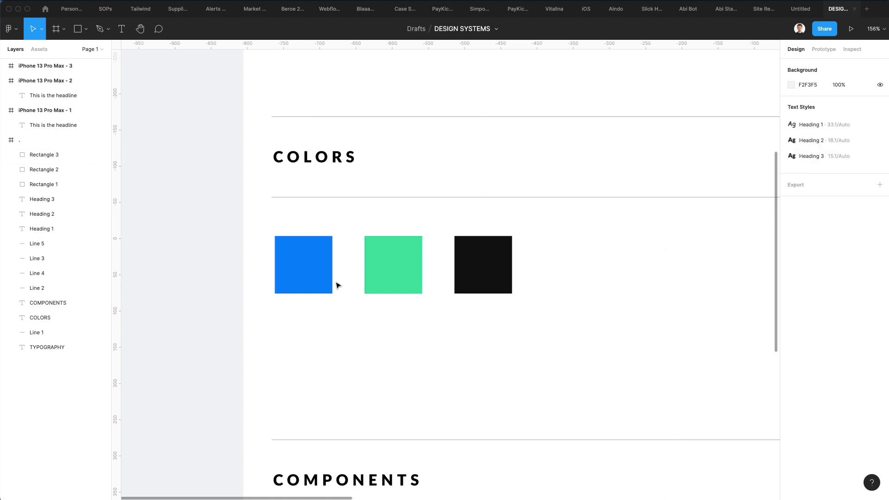
Select the blue square on its own and open the color styles for its fill
drag(307, 222, 538, 280)
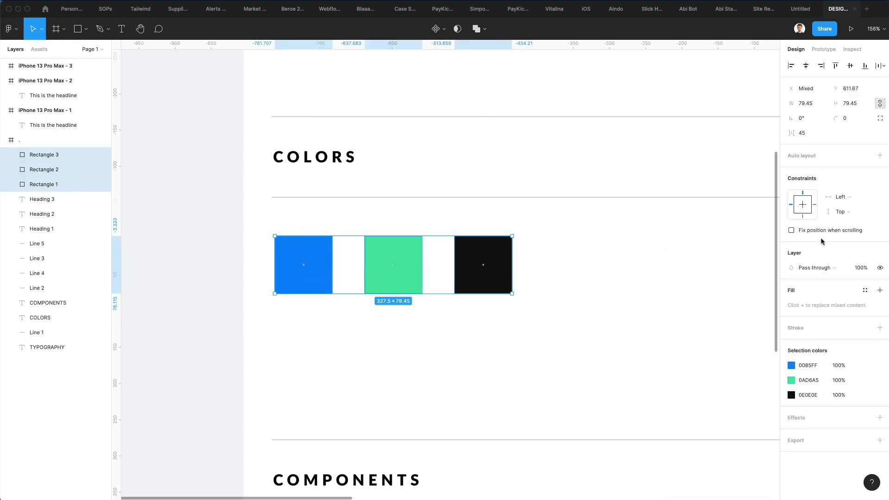
click(579, 324)
click(283, 258)
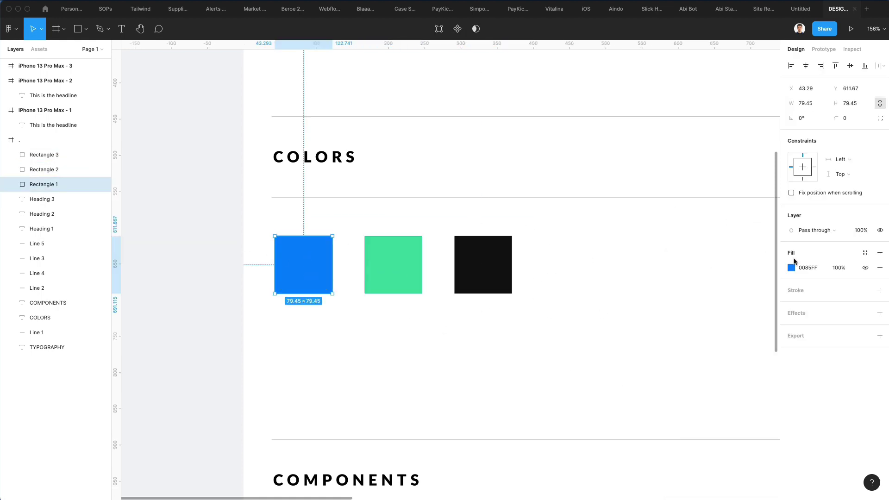
click(864, 254)
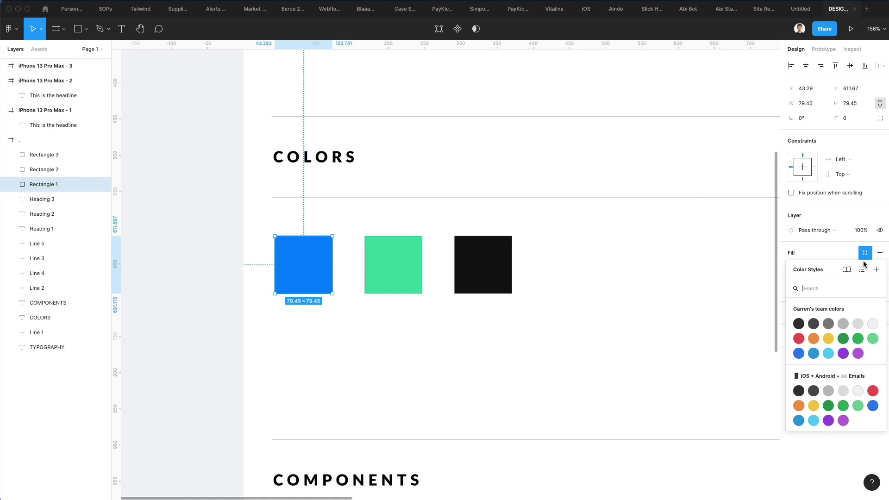